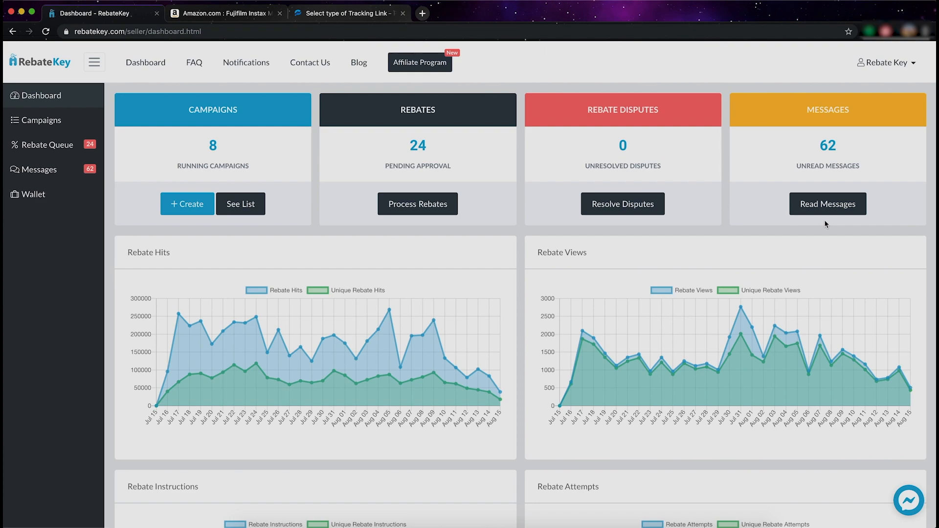
Select the camera's product title and feature bullet list on its Amazon page for copying.
left_click(235, 14)
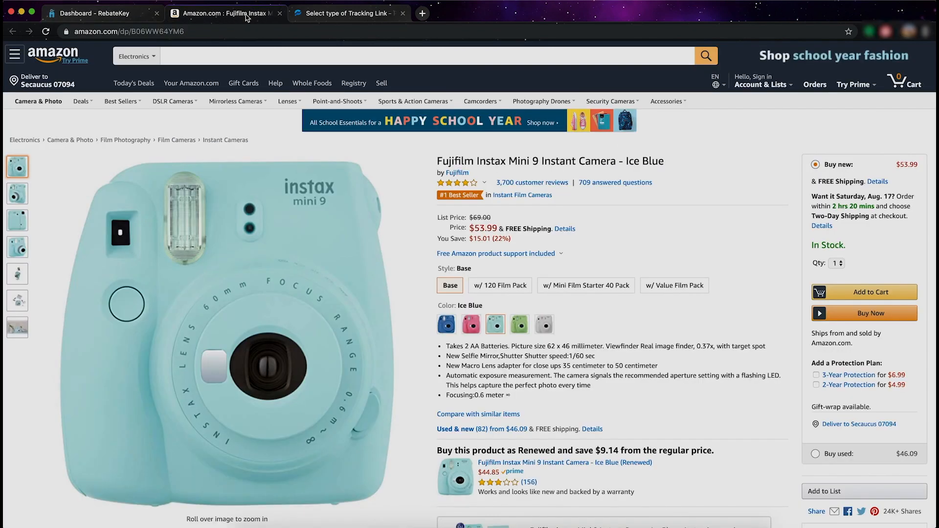
left_click_drag(436, 161, 670, 163)
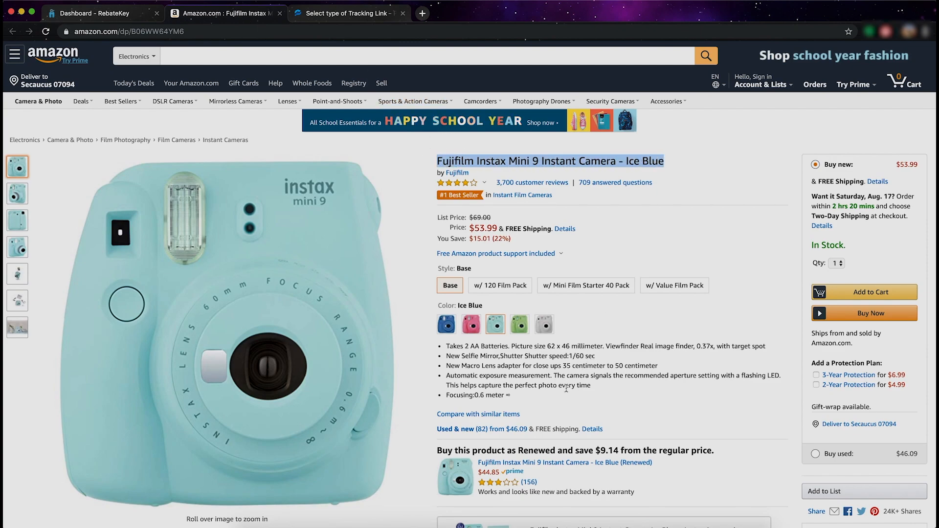
left_click_drag(514, 397, 439, 347)
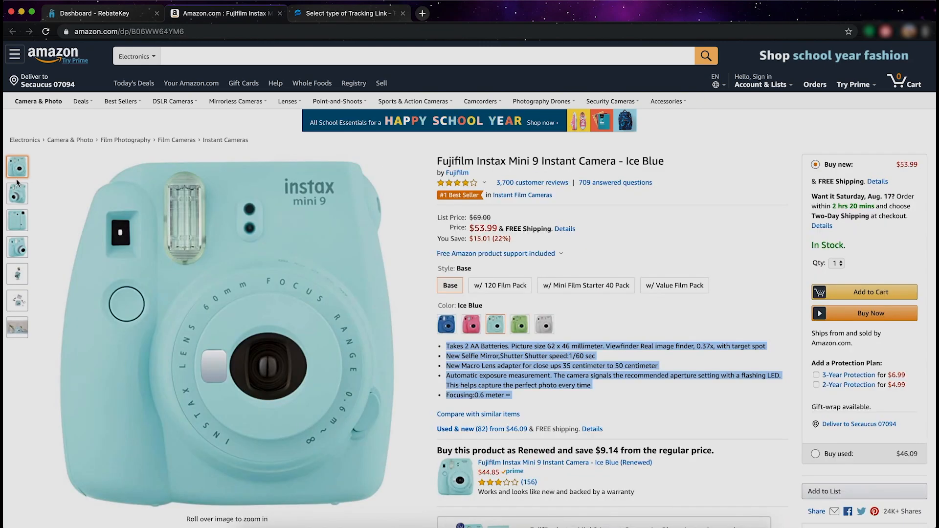
mouse_move(17, 247)
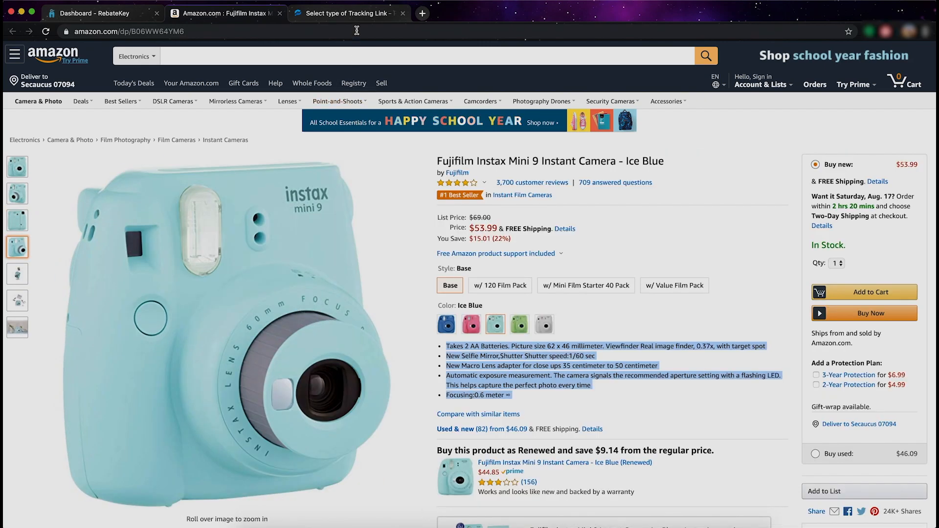
left_click(353, 13)
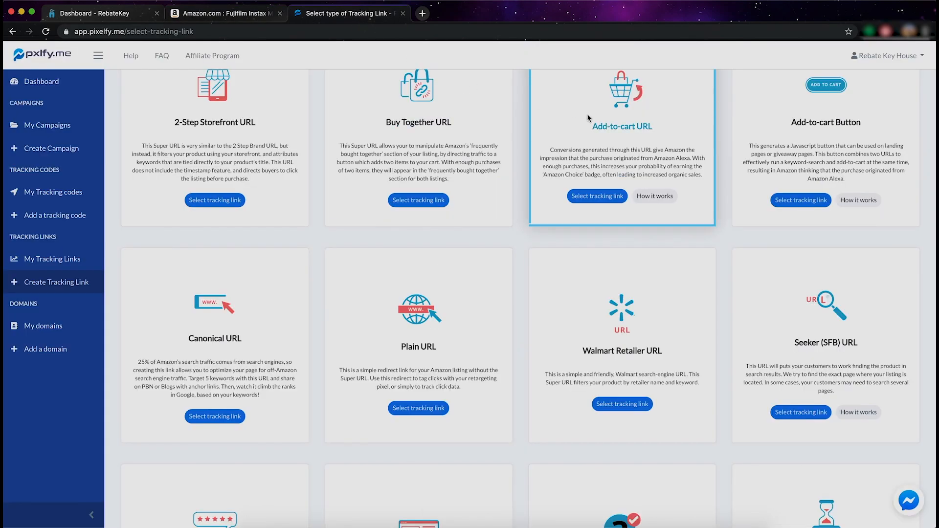
scroll(587, 113, "up", 5)
scroll(588, 114, "up", 5)
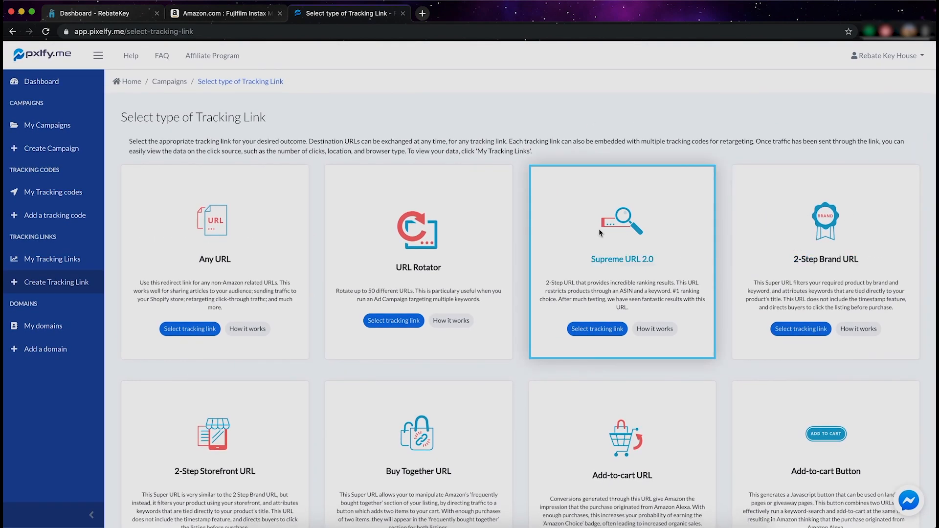
scroll(599, 227, "down", 3)
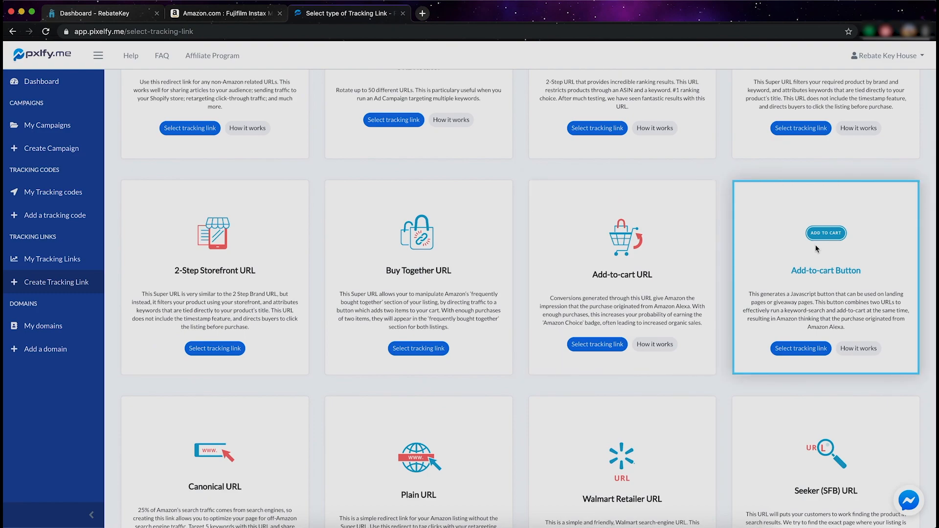
scroll(815, 249, "down", 3)
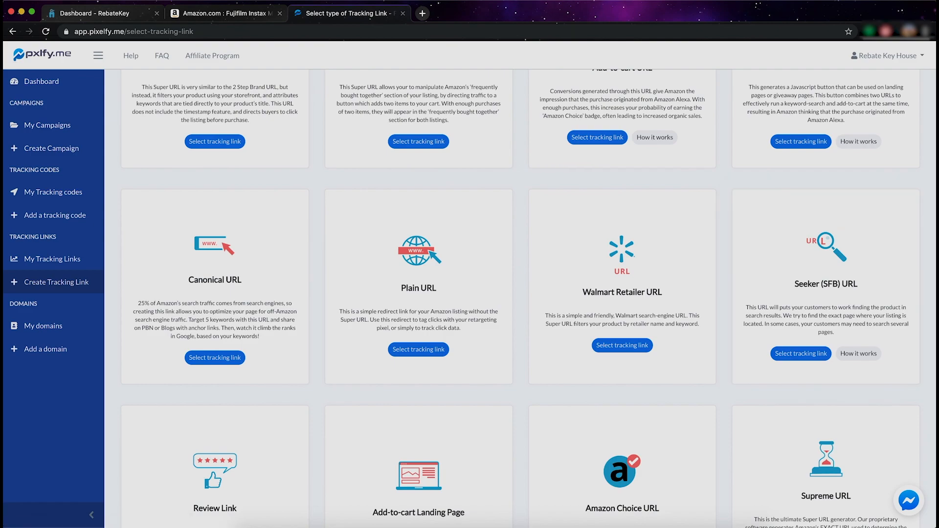
Return to the RebateKey seller dashboard after browsing the tracking-link types.
left_click(114, 15)
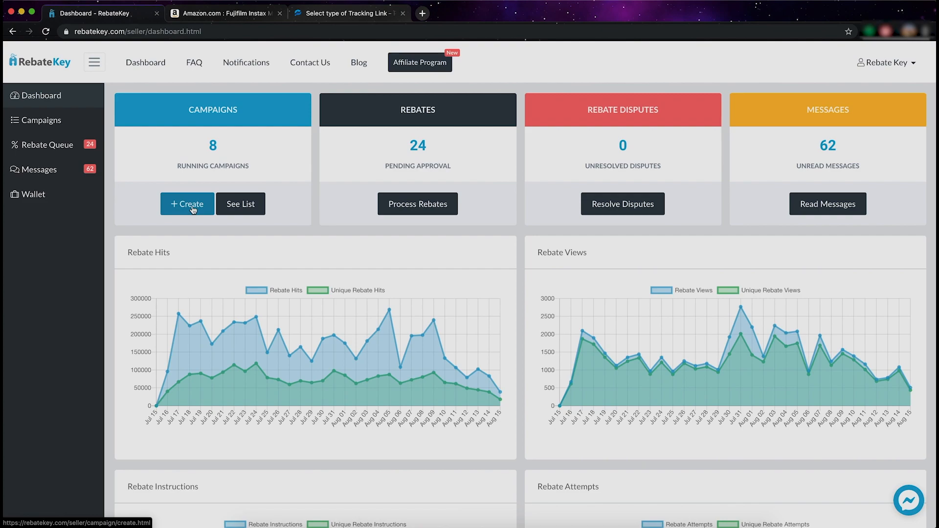
Start a new campaign from the Campaigns list, opening the empty Basics form.
left_click(41, 120)
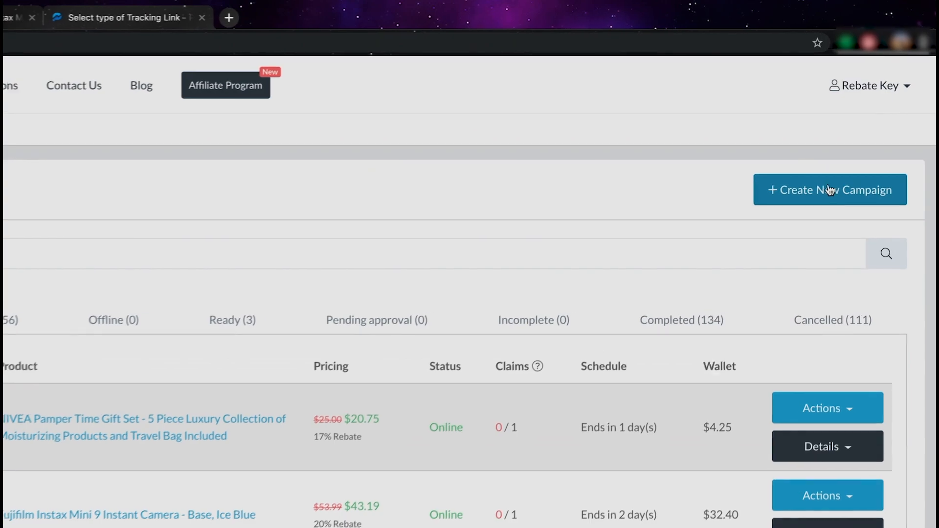
left_click(830, 190)
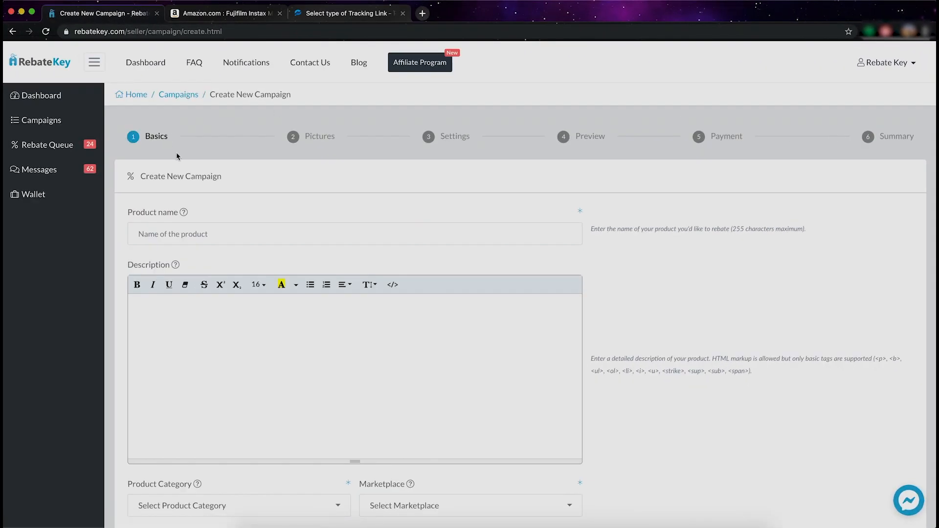
left_click(239, 14)
Copy the Amazon title into Product name and the feature bullets into Description.
triple_click(490, 161)
key("ctrl+c")
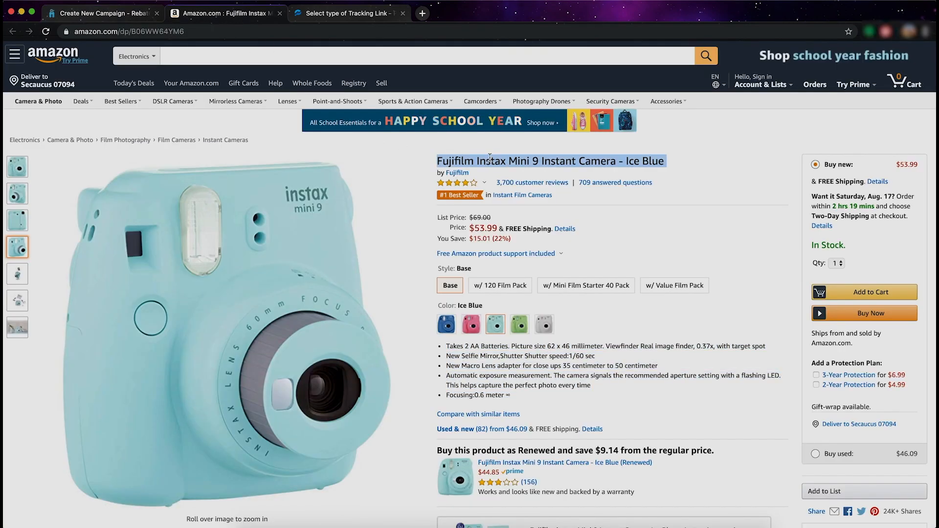
left_click(103, 14)
left_click(231, 232)
key("ctrl+v")
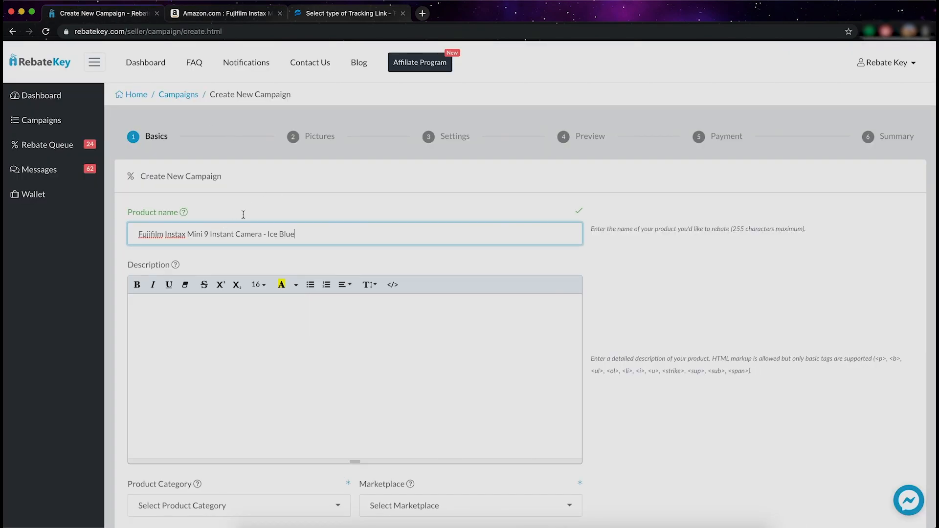
left_click(227, 13)
scroll(540, 241, "down", 1)
scroll(540, 241, "down", 1)
left_click_drag(514, 293, 441, 235)
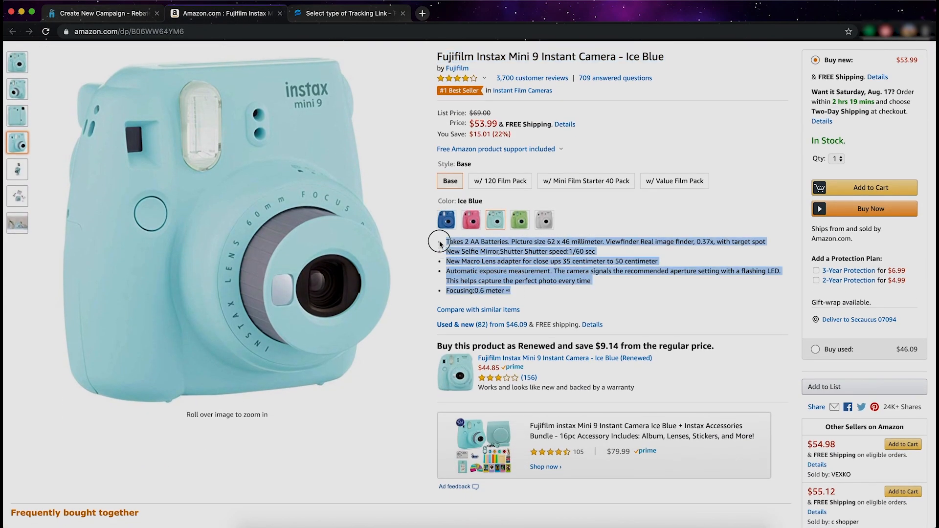
key("ctrl+c")
left_click(102, 13)
left_click(195, 322)
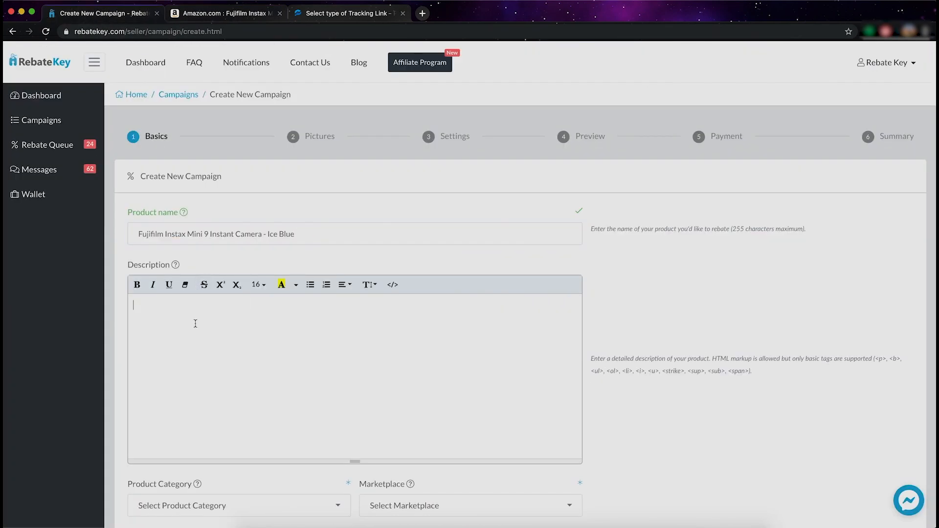
key("ctrl+v")
scroll(323, 318, "down", 2)
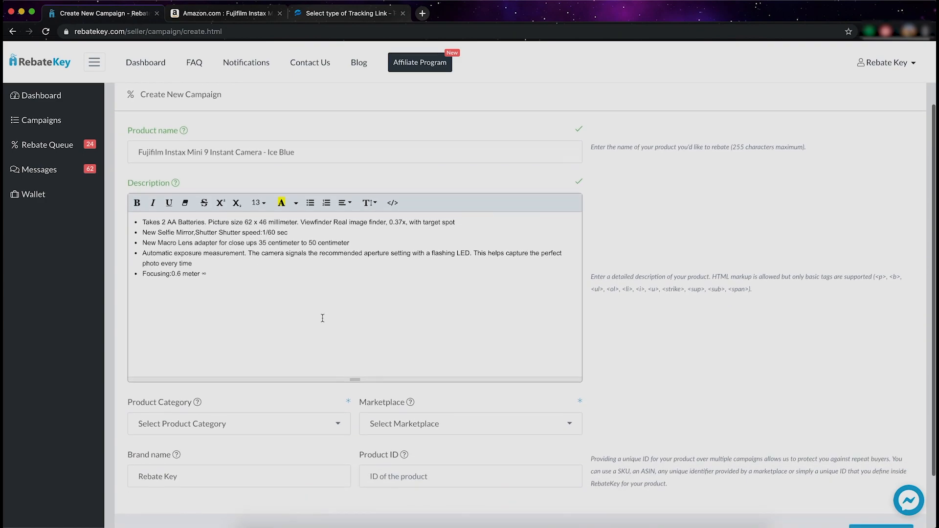
scroll(322, 318, "down", 1)
Set the category to Electronics and the marketplace to Amazon.
left_click(302, 364)
scroll(243, 441, "down", 2)
scroll(220, 445, "down", 2)
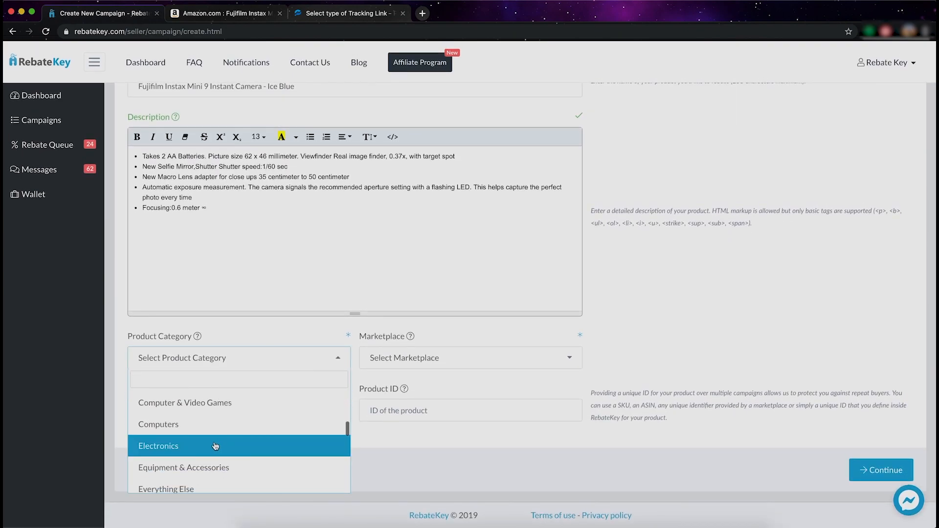
left_click(220, 445)
left_click(445, 359)
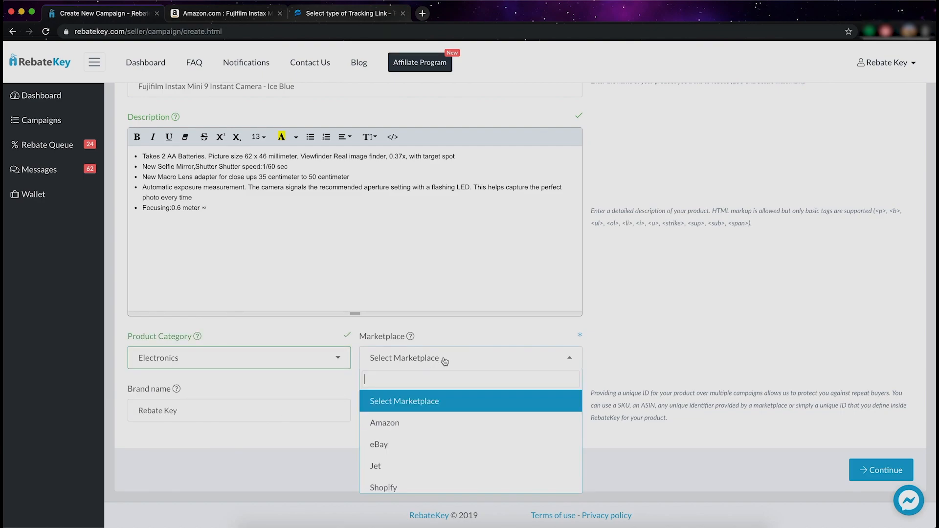
left_click(416, 429)
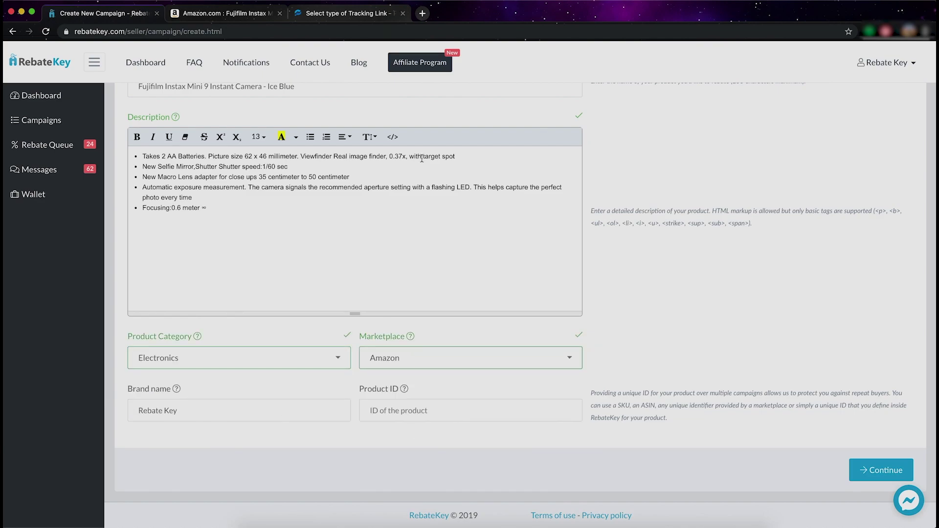
Replace the placeholder brand with Fujifilm copied from the Amazon listing.
left_click(240, 13)
double_click(456, 68)
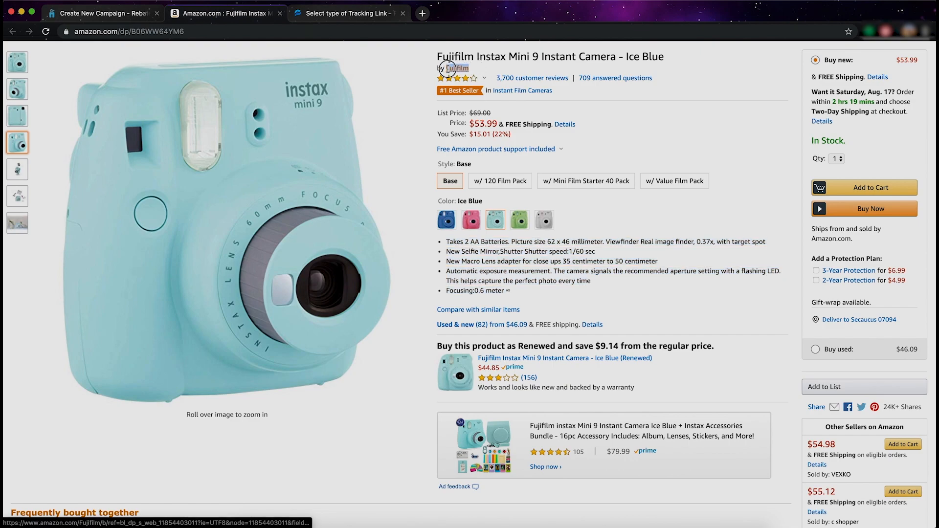
left_click(103, 13)
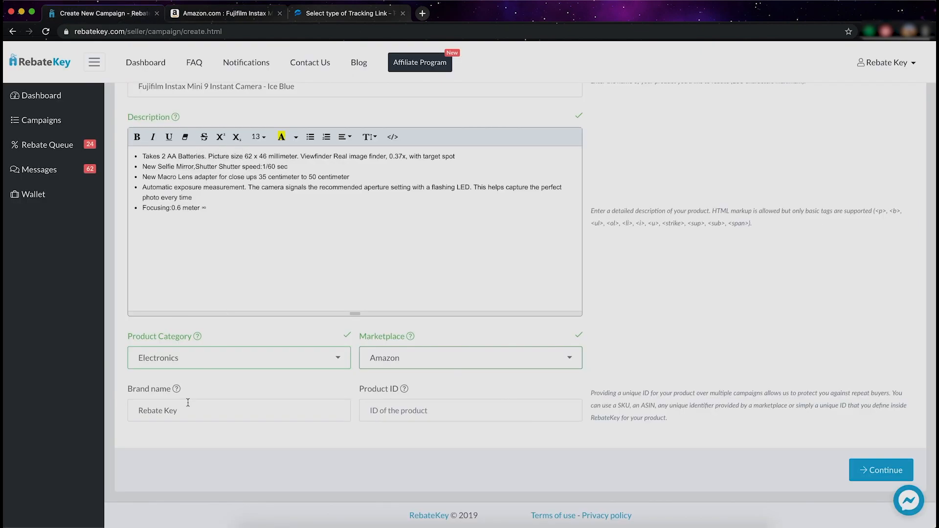
double_click(168, 410)
key("ctrl+v")
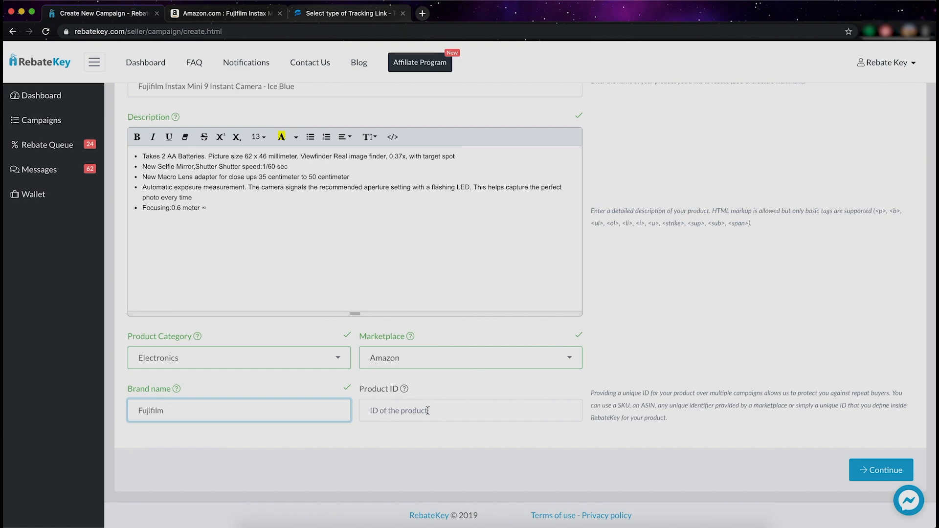
mouse_move(403, 388)
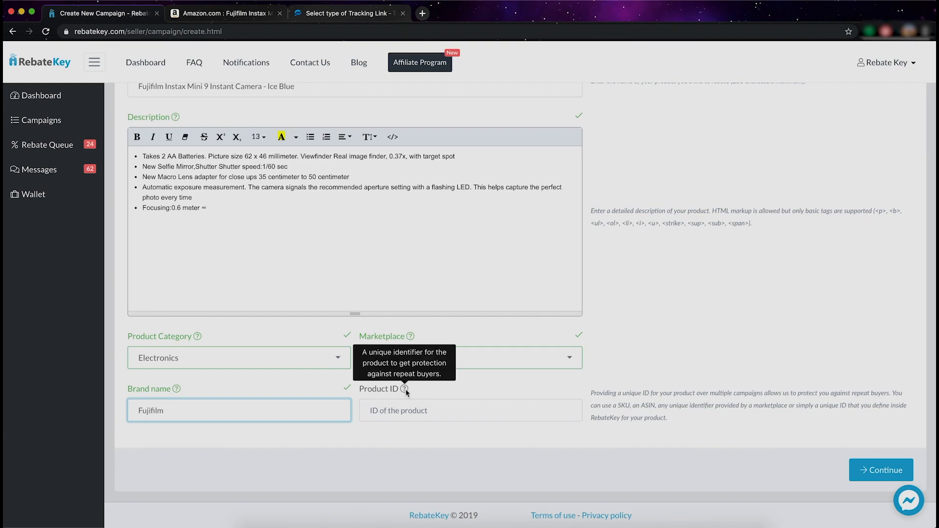
Copy the ASIN B06WW64YM6 into Product ID and create the campaign.
left_click(227, 13)
scroll(484, 289, "down", 5)
scroll(484, 288, "down", 5)
scroll(484, 288, "down", 5)
scroll(485, 289, "down", 5)
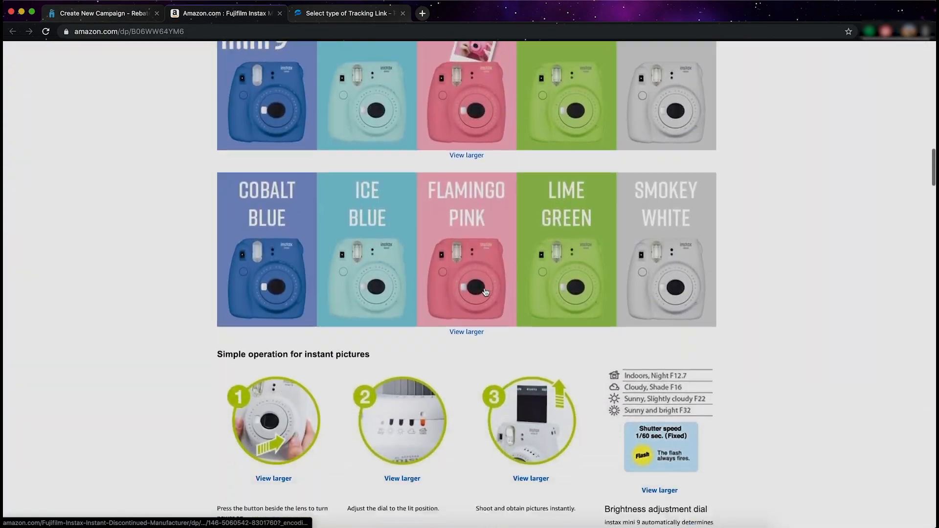
scroll(484, 291, "down", 5)
scroll(484, 288, "down", 10)
scroll(485, 288, "down", 5)
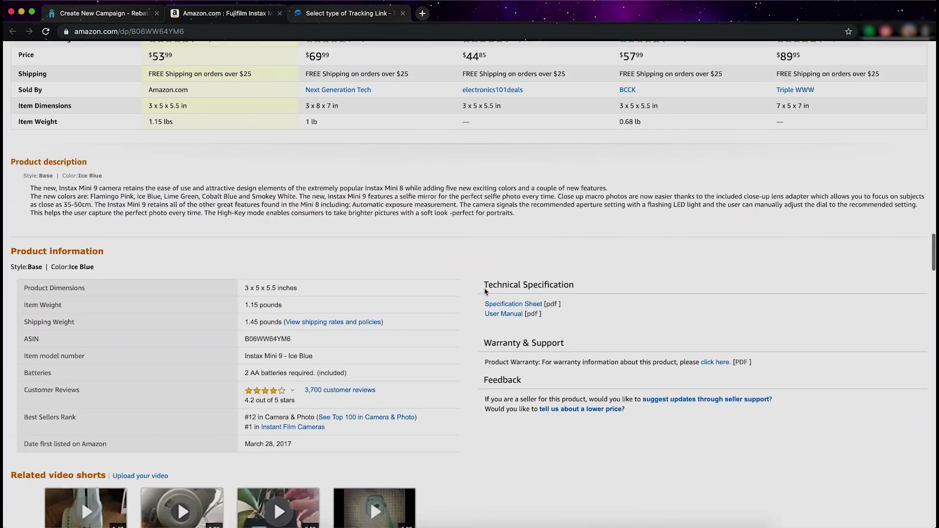
double_click(282, 337)
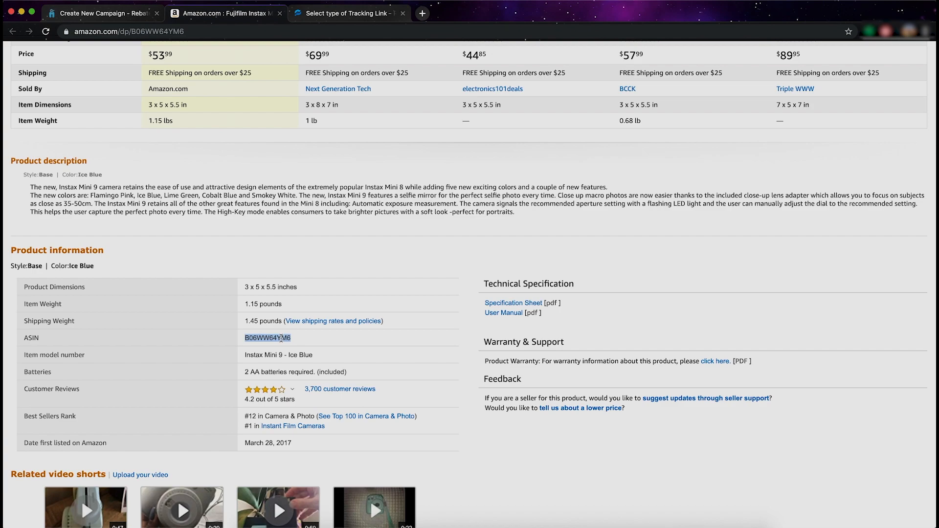
key("ctrl+c")
left_click(103, 14)
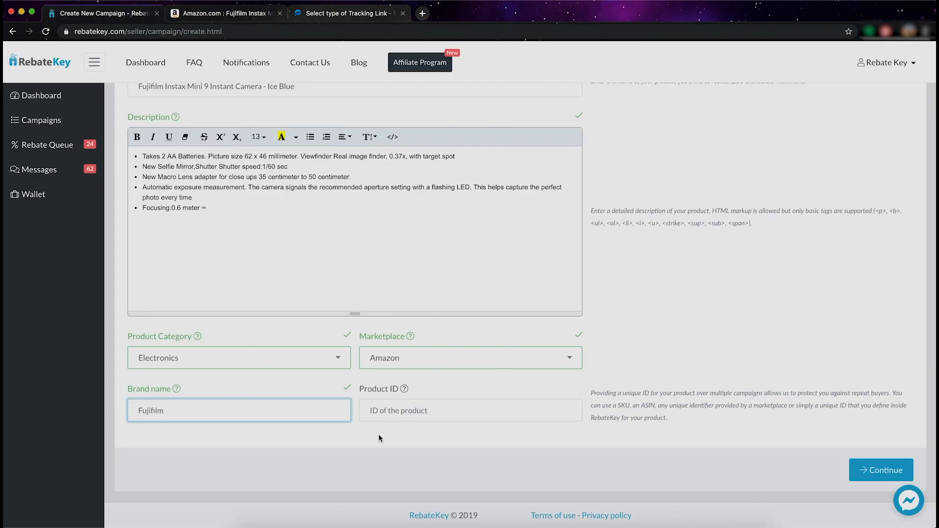
left_click(399, 410)
key("ctrl+v")
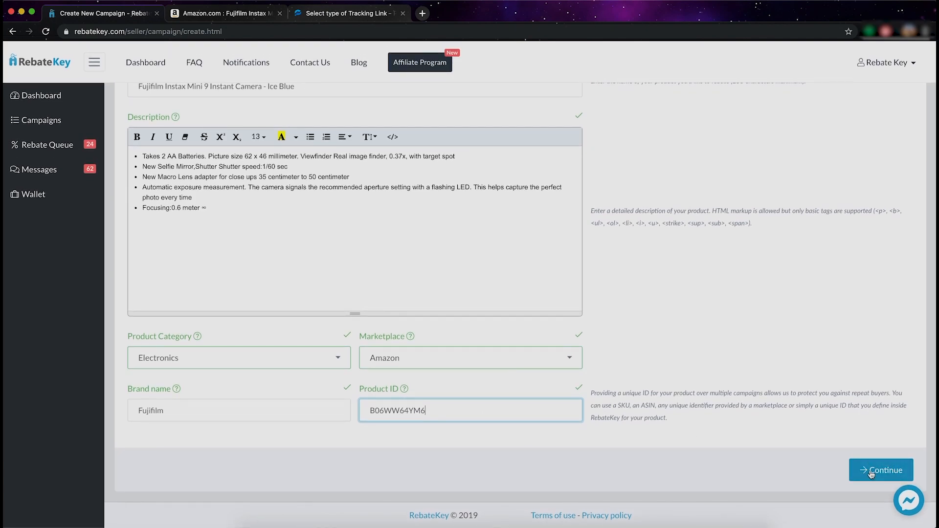
left_click(874, 470)
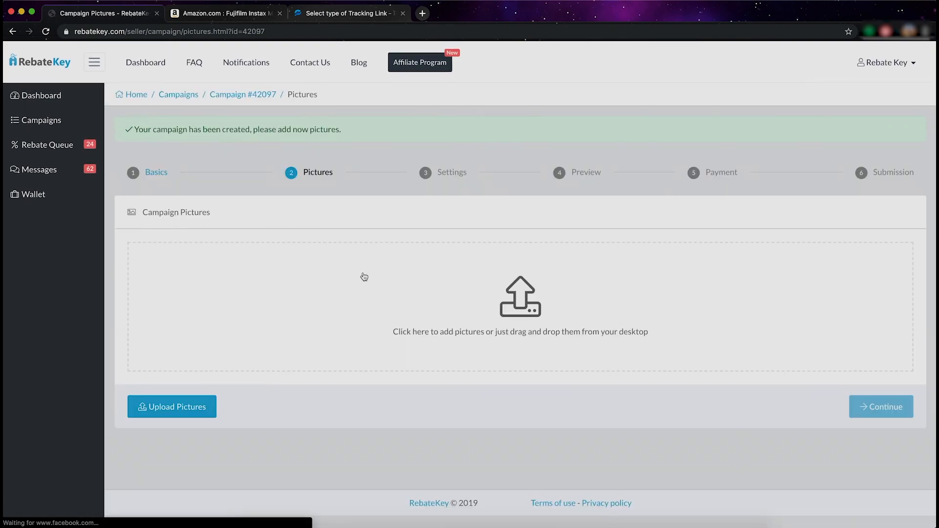
Upload the four Fuji camera photos from the RK House folder as campaign pictures.
left_click(210, 411)
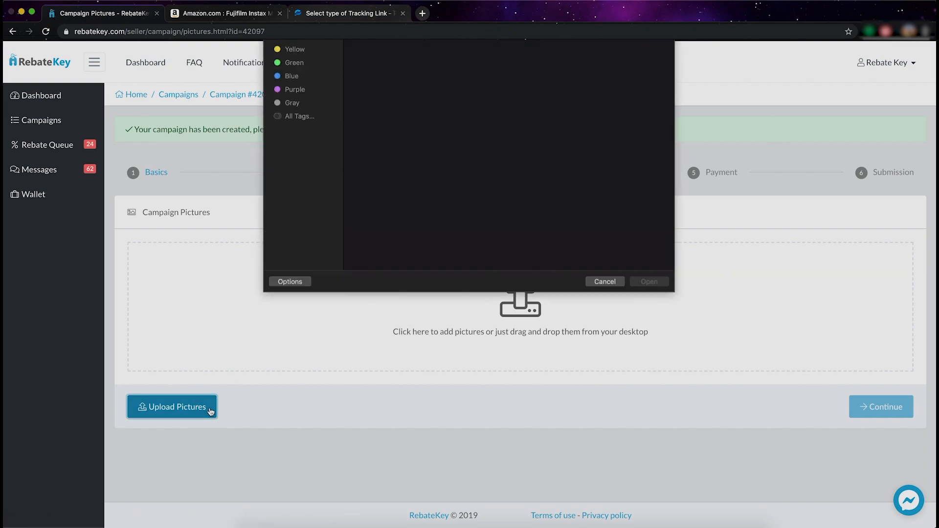
double_click(488, 84)
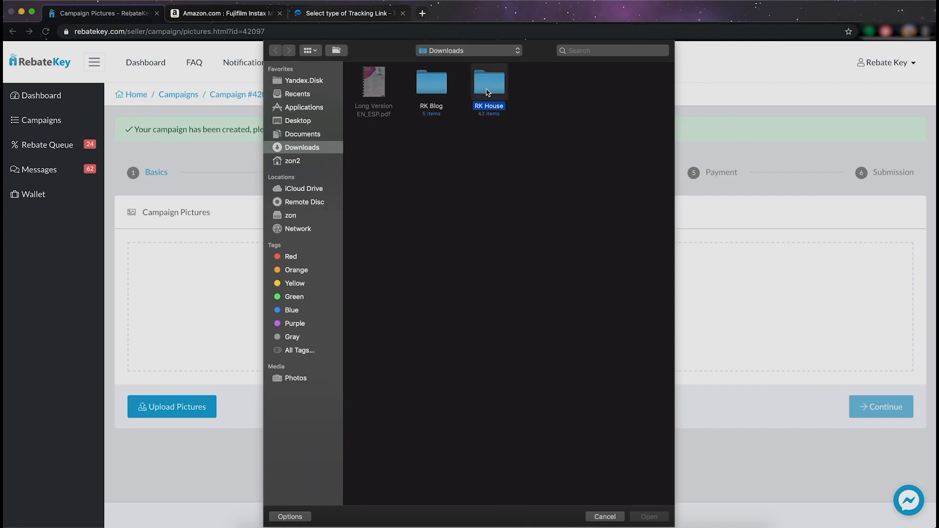
scroll(484, 199, "down", 3)
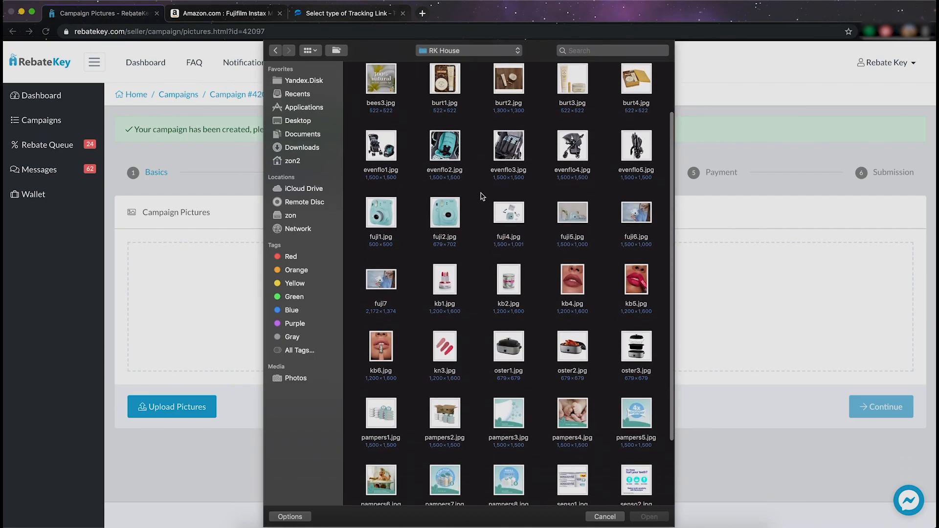
left_click(375, 214)
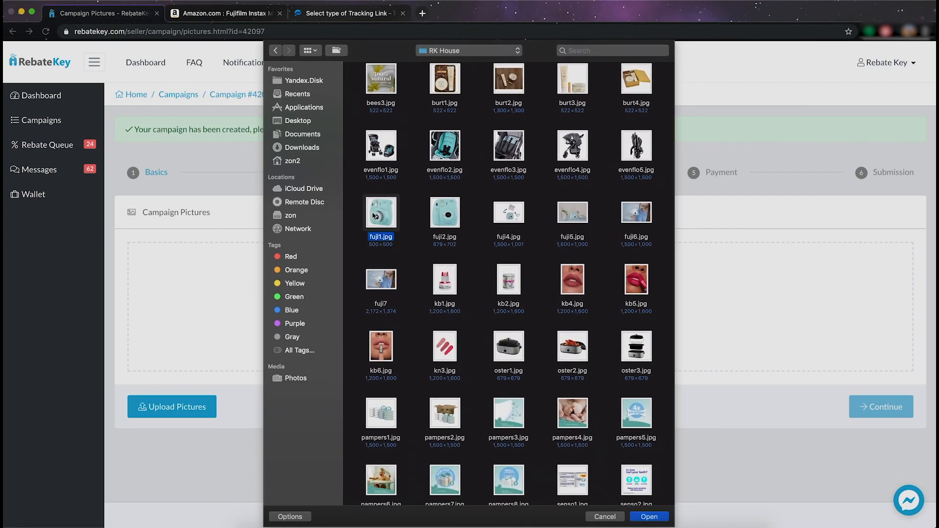
key("shift+Right")
key("shift+Right")
key("shift+Right")
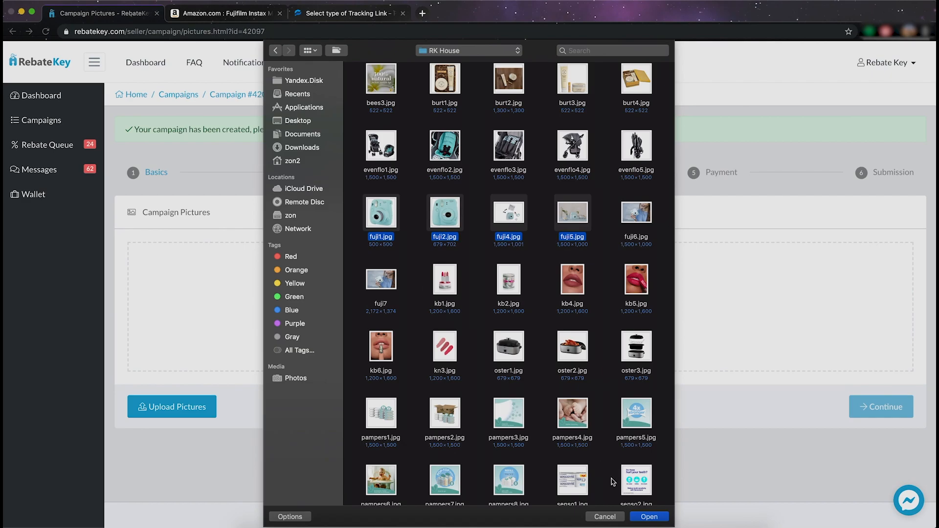
left_click(646, 517)
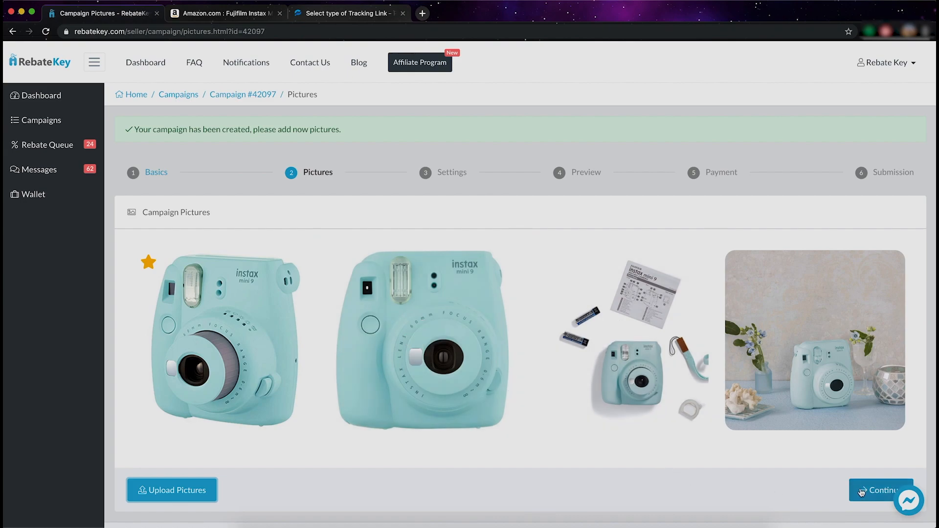
scroll(866, 488, "down", 1)
Check the Amazon listing price and enter 53.99 as the campaign price.
left_click(870, 473)
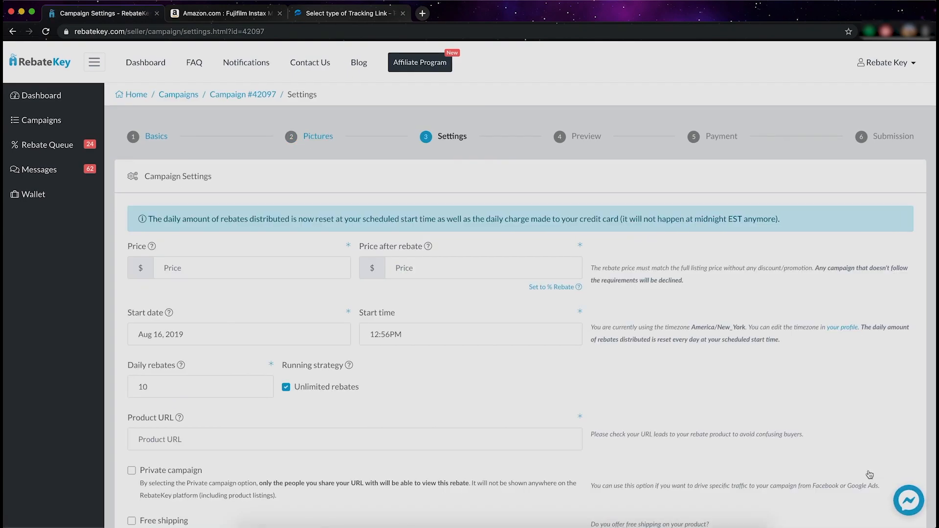
left_click(198, 270)
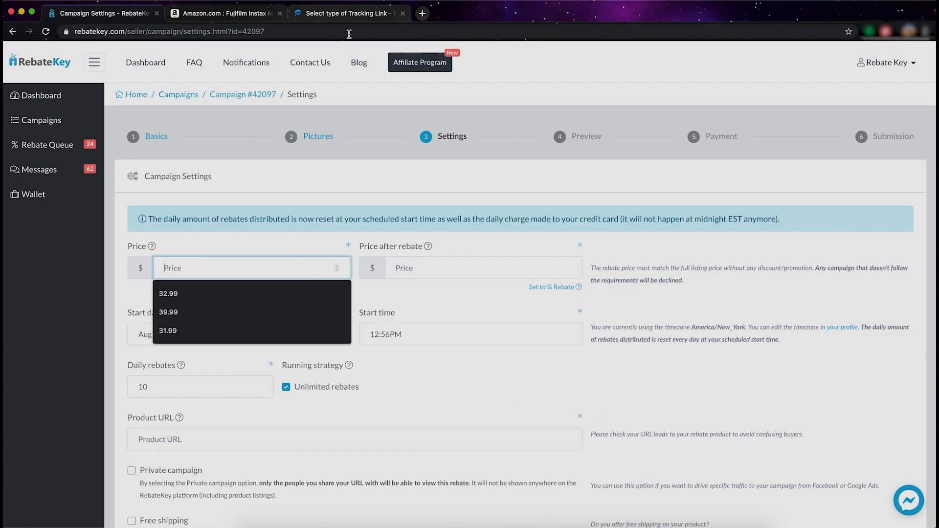
left_click(224, 13)
scroll(343, 153, "up", 5)
scroll(343, 153, "up", 10)
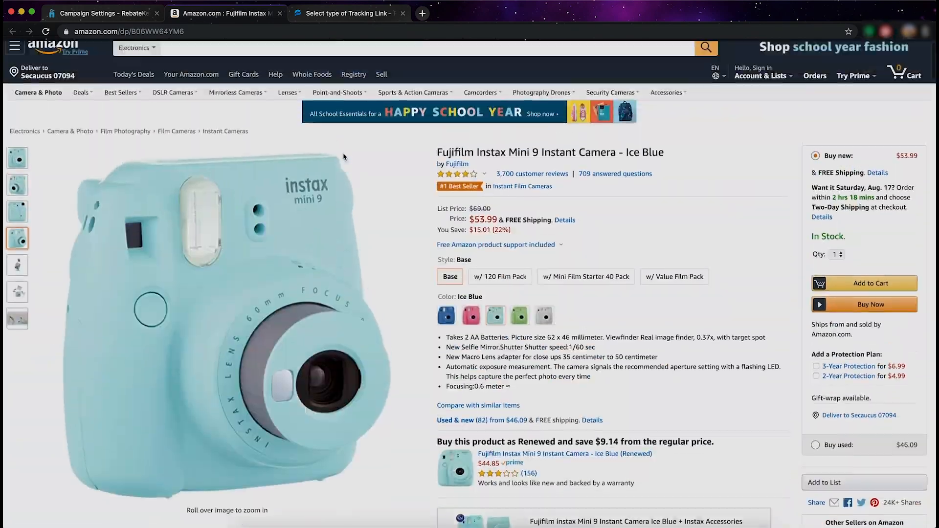
left_click_drag(498, 228, 474, 229)
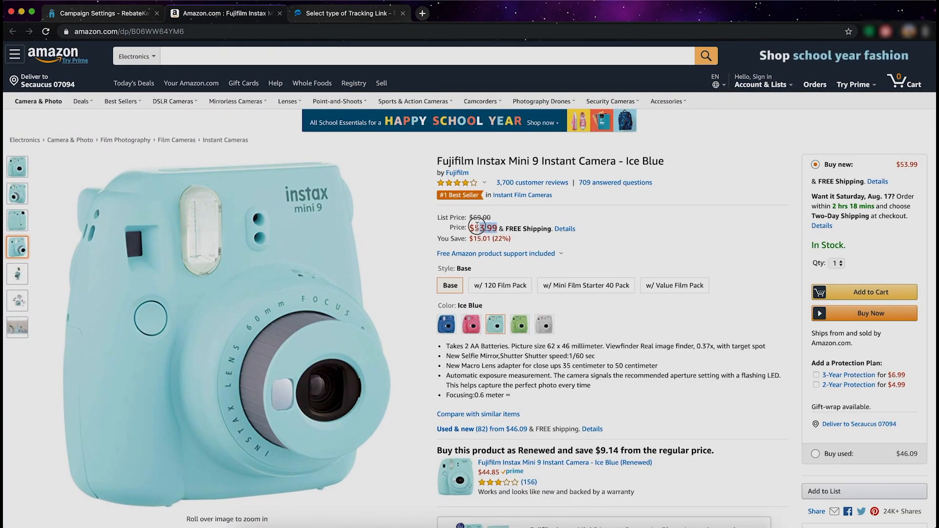
left_click(106, 13)
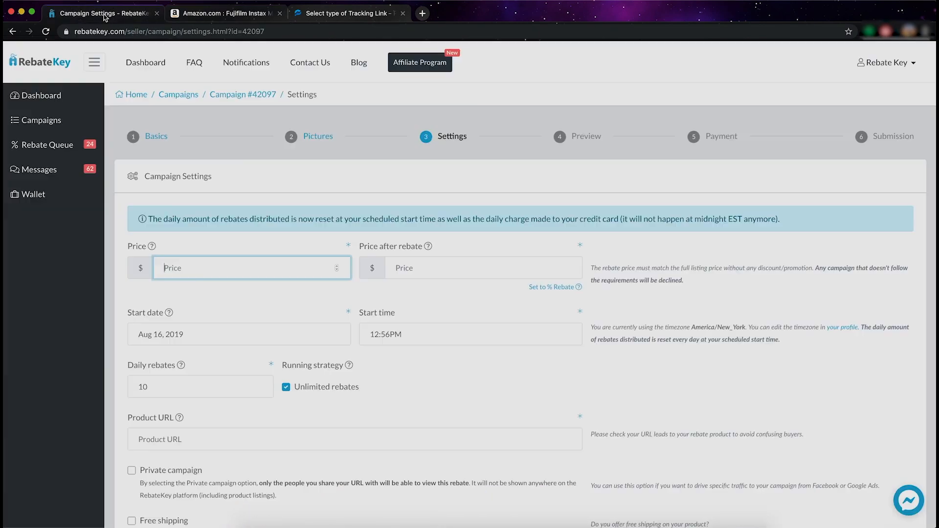
left_click(186, 266)
type("53.")
type("99")
Set a 20% rebate, giving a 43.19 price after rebate.
left_click(562, 287)
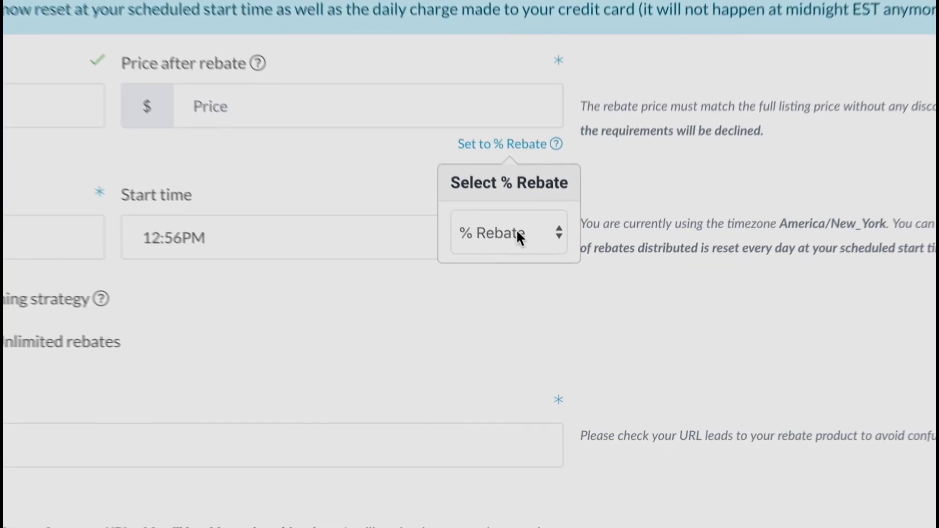
left_click(516, 229)
scroll(491, 378, "down", 3)
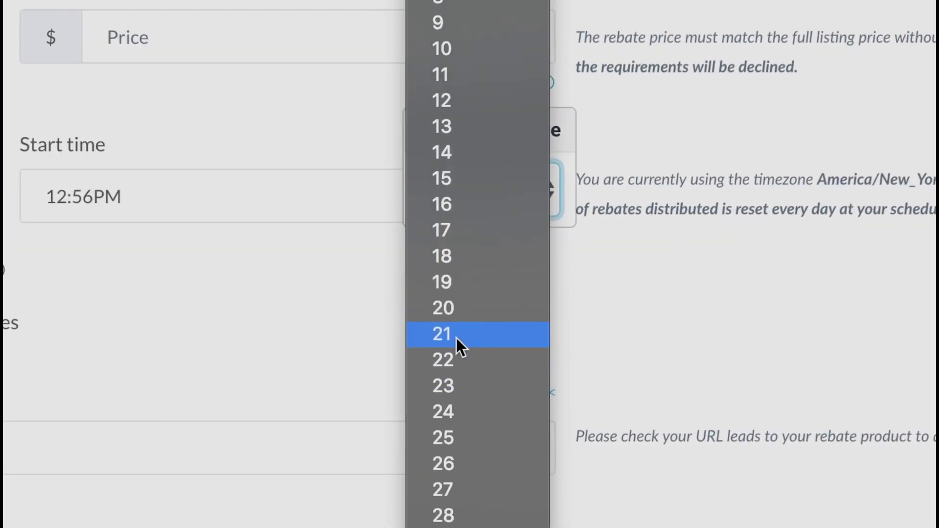
left_click(458, 310)
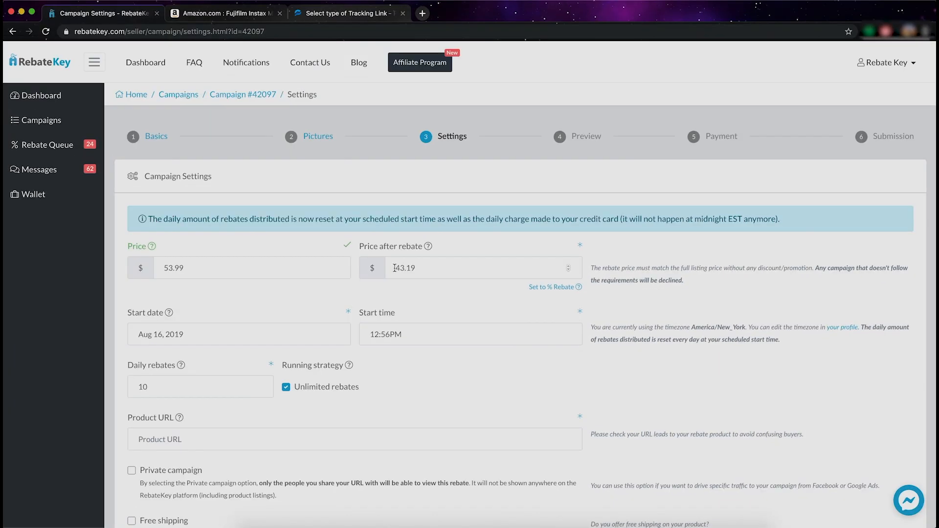
left_click_drag(420, 268, 391, 268)
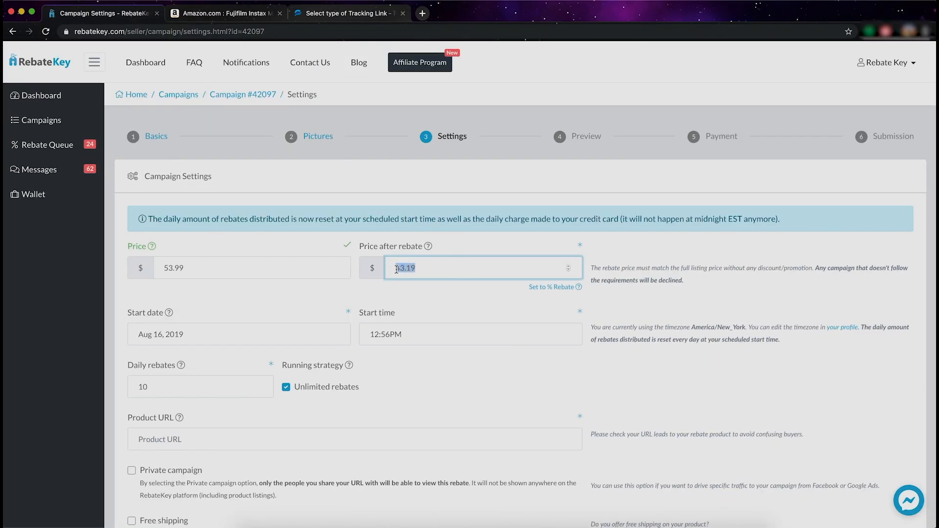
type("43.19")
Set the campaign start to Aug 17, 2019 at 06:00PM.
left_click(172, 334)
left_click(534, 314)
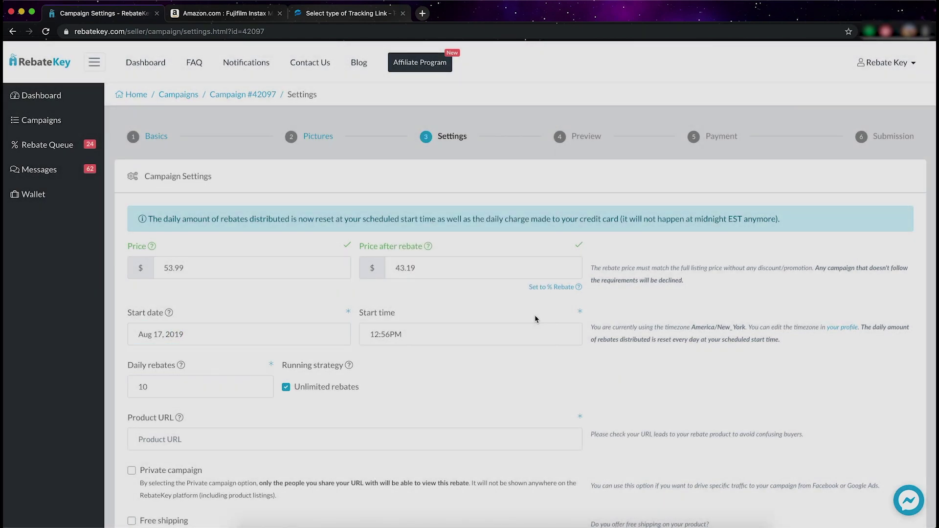
left_click(410, 334)
left_click(469, 277)
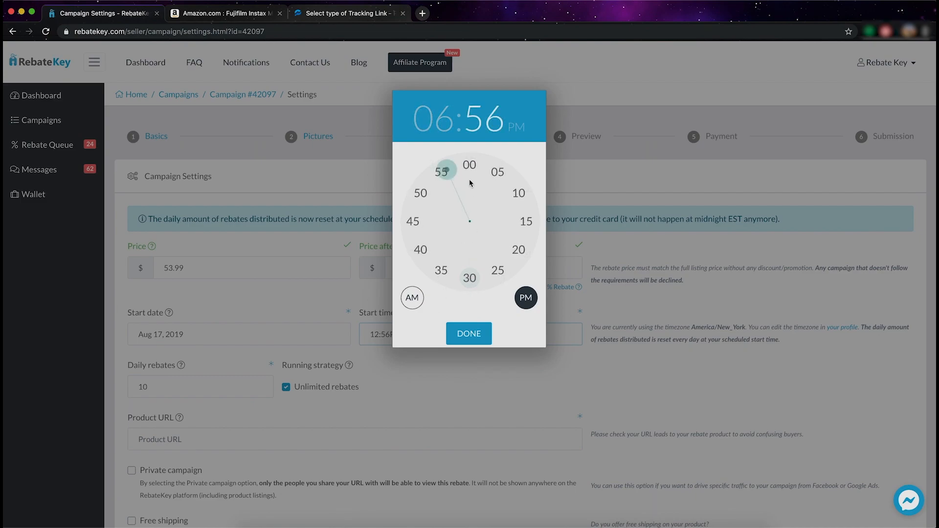
left_click(469, 166)
left_click(469, 333)
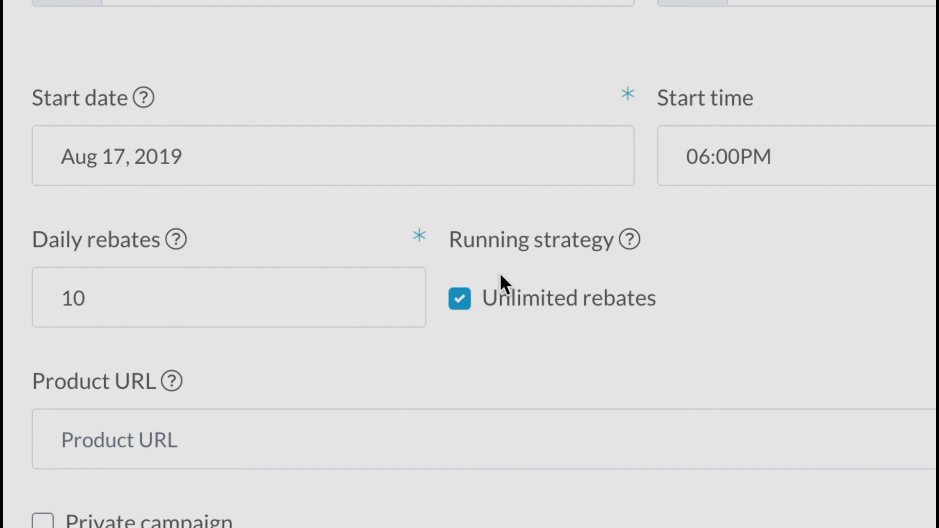
Turn off unlimited rebates, setting 50 total and 5 daily rebates.
left_click(457, 295)
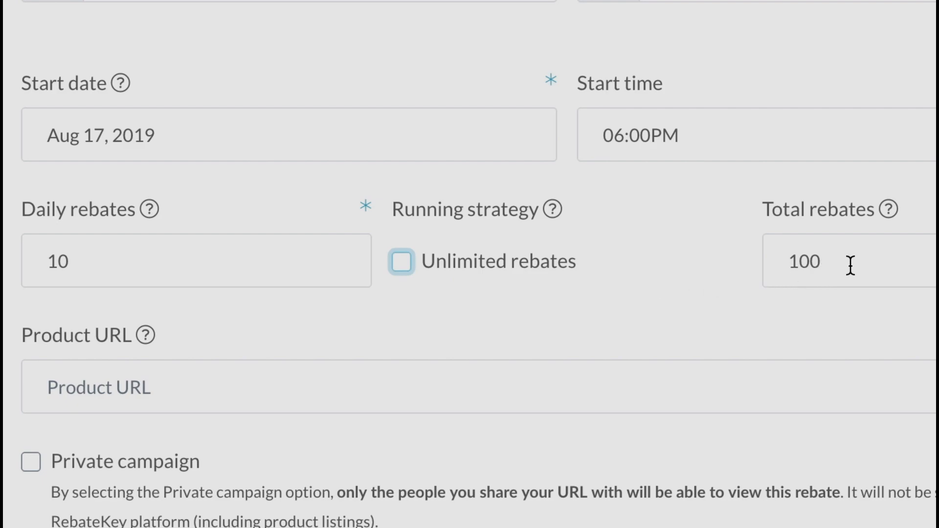
left_click_drag(849, 265, 779, 263)
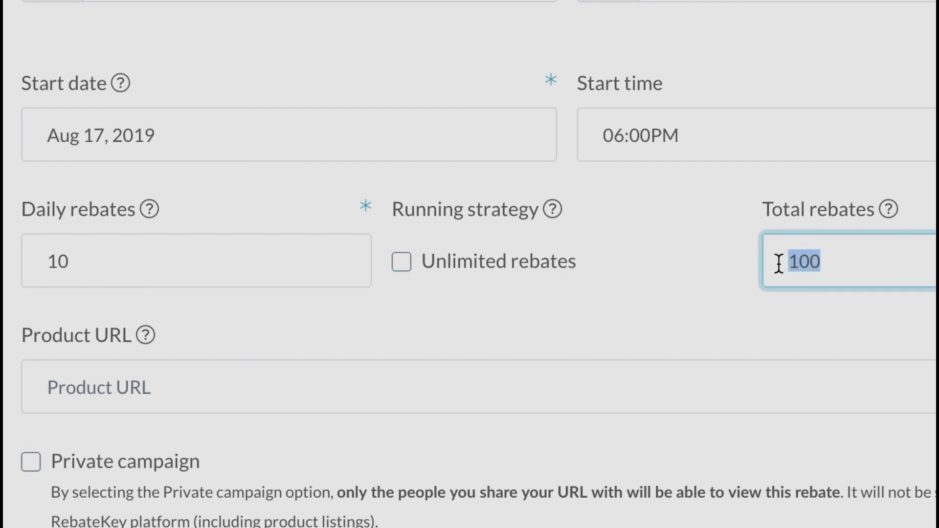
type("50")
double_click(46, 261)
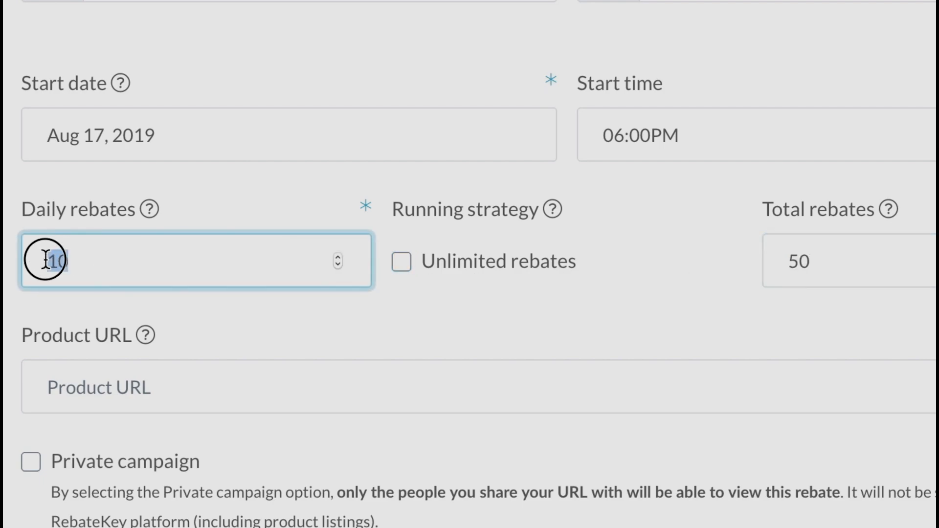
type("5")
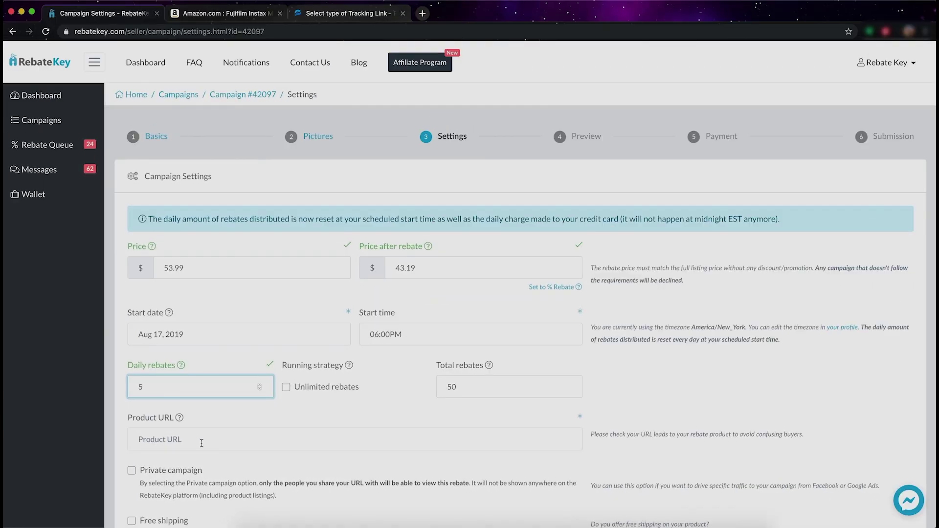
left_click(201, 440)
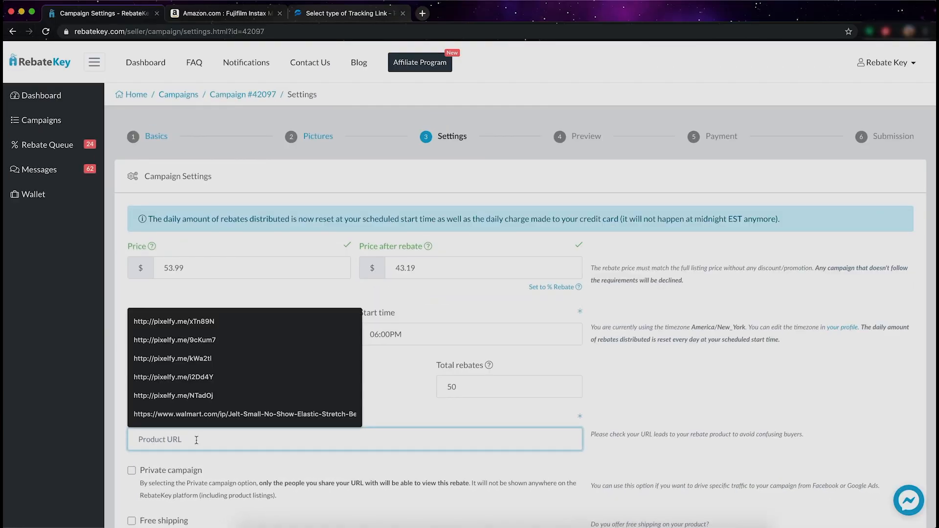
Fill the product URL with the pixelfy.me tracking link and save the settings to reach Preview.
left_click(192, 342)
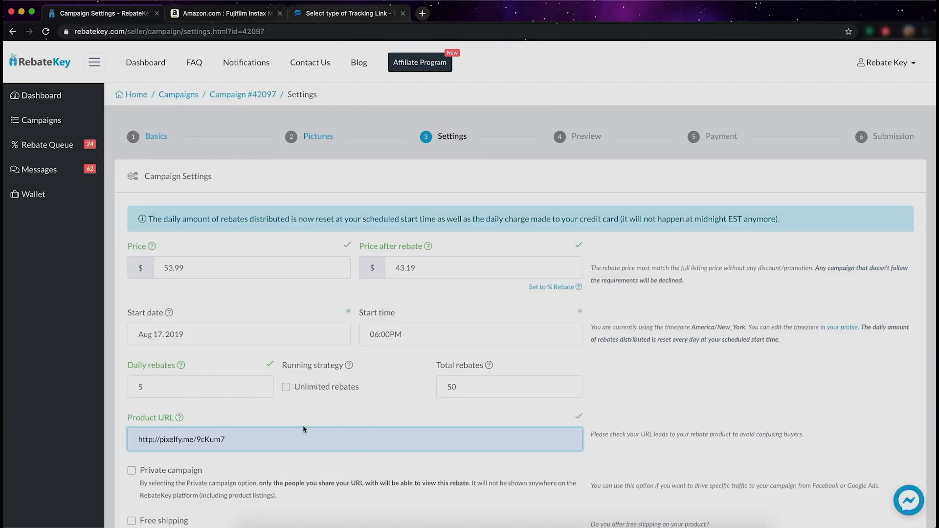
scroll(303, 429, "down", 3)
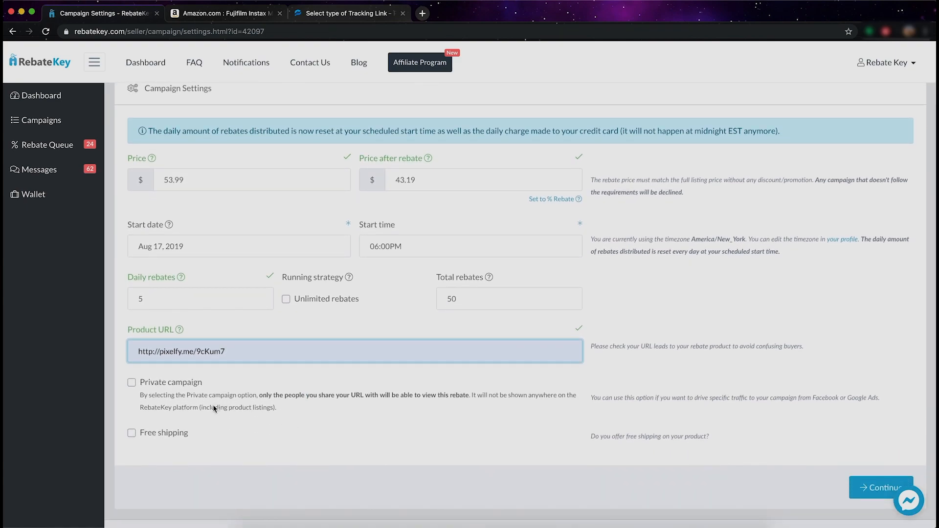
left_click_drag(142, 384, 274, 415)
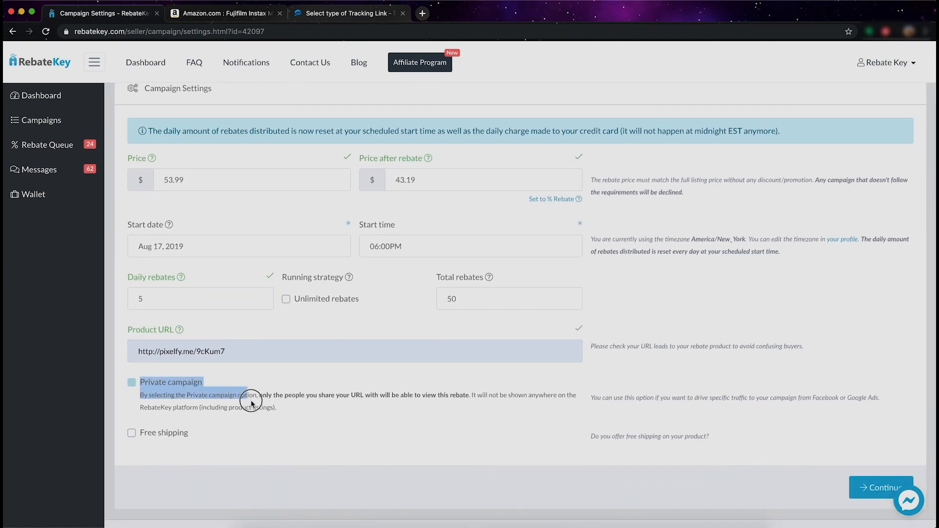
left_click(309, 416)
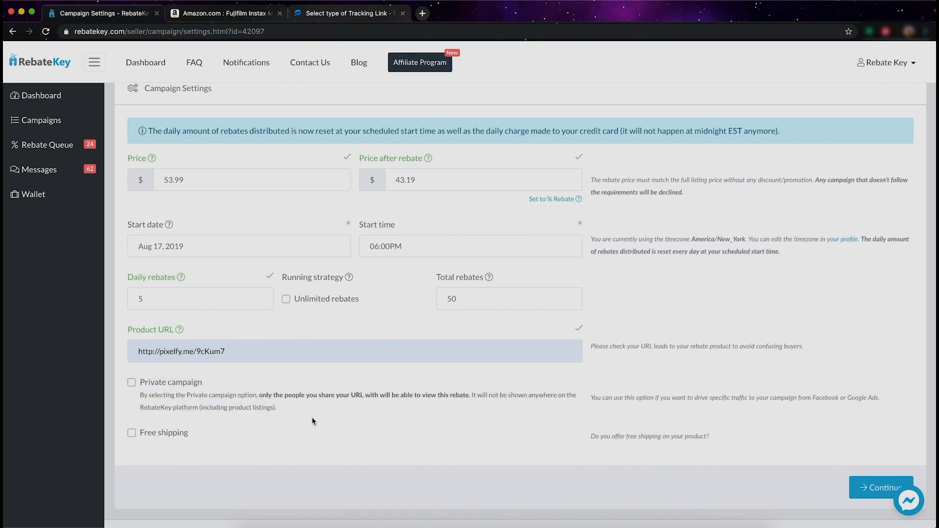
scroll(538, 439, "down", 1)
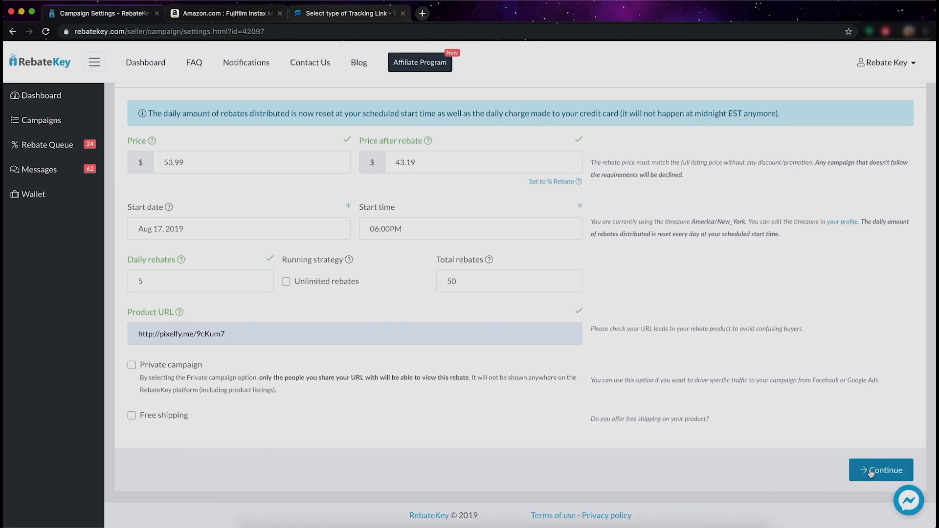
left_click(872, 473)
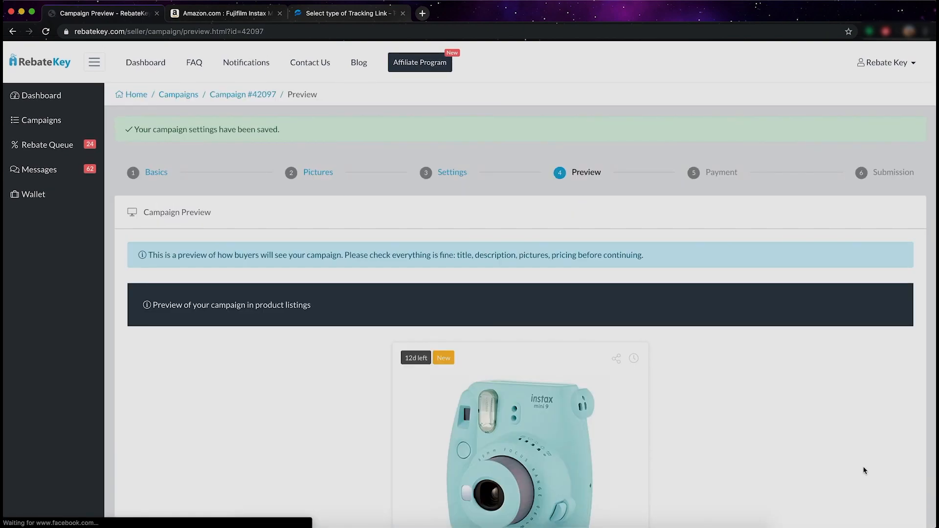
scroll(703, 367, "down", 3)
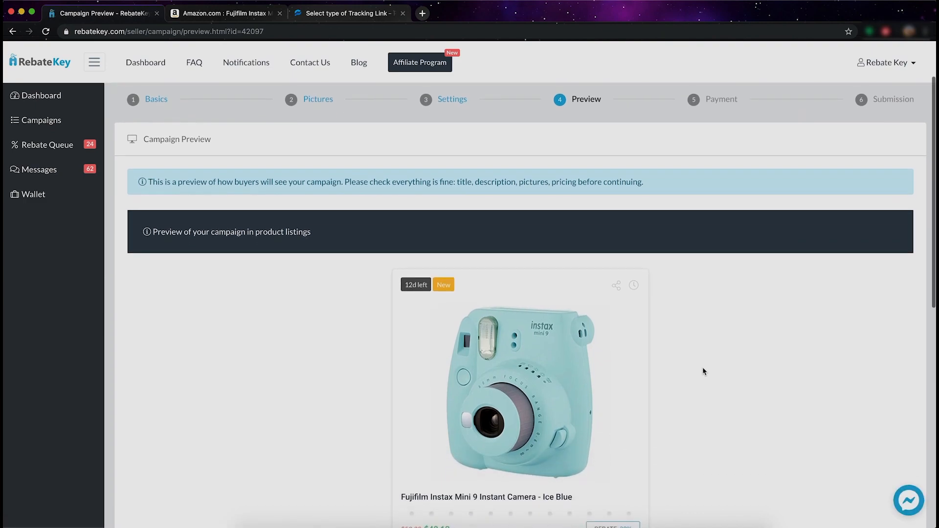
scroll(702, 367, "down", 2)
scroll(702, 367, "down", 2)
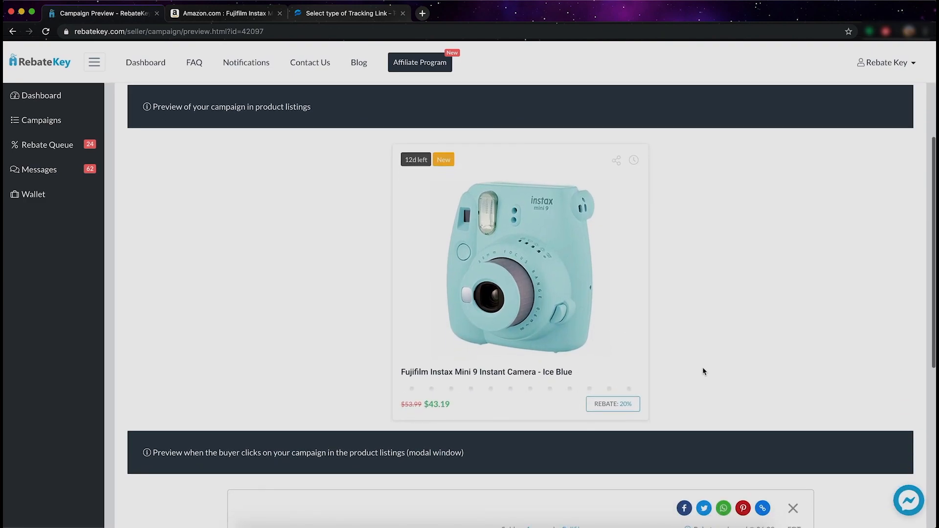
scroll(702, 367, "down", 1)
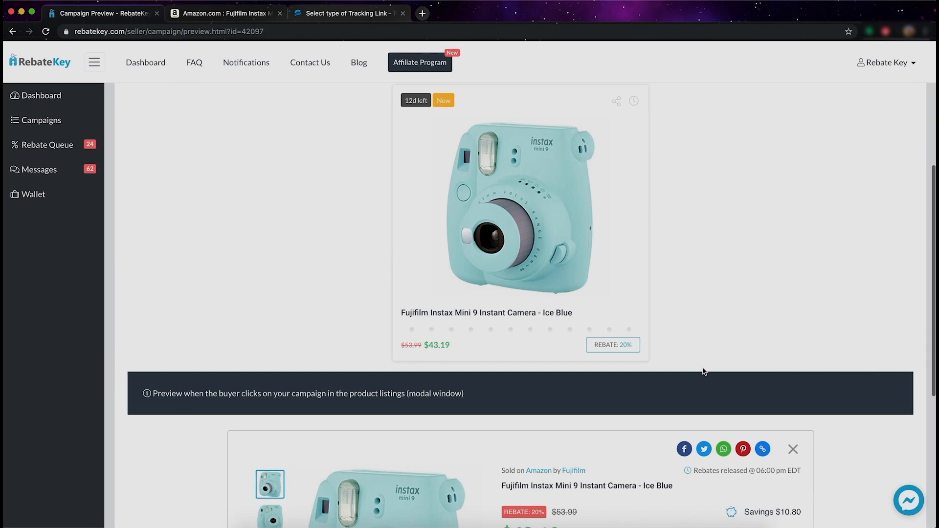
scroll(701, 367, "down", 2)
scroll(702, 370, "down", 2)
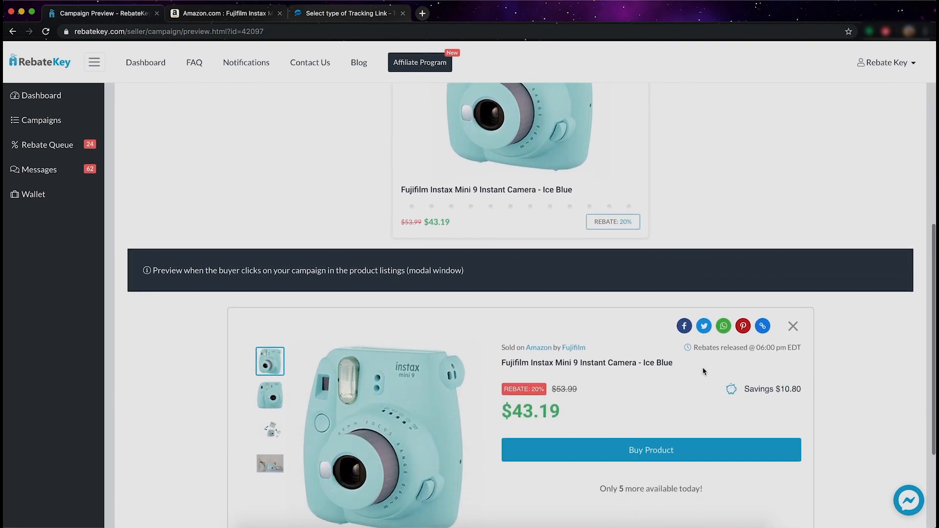
scroll(702, 370, "down", 3)
scroll(702, 370, "down", 1)
scroll(702, 371, "down", 1)
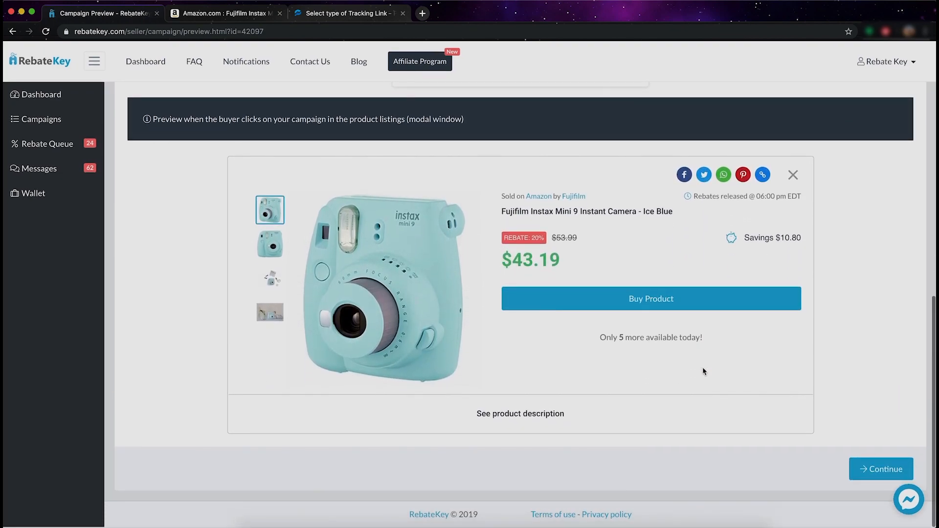
scroll(702, 371, "up", 5)
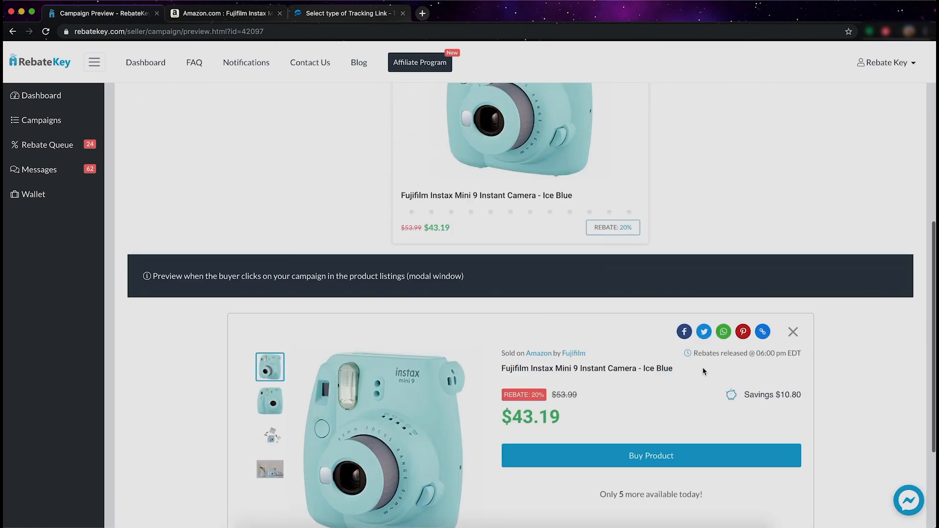
scroll(702, 371, "up", 5)
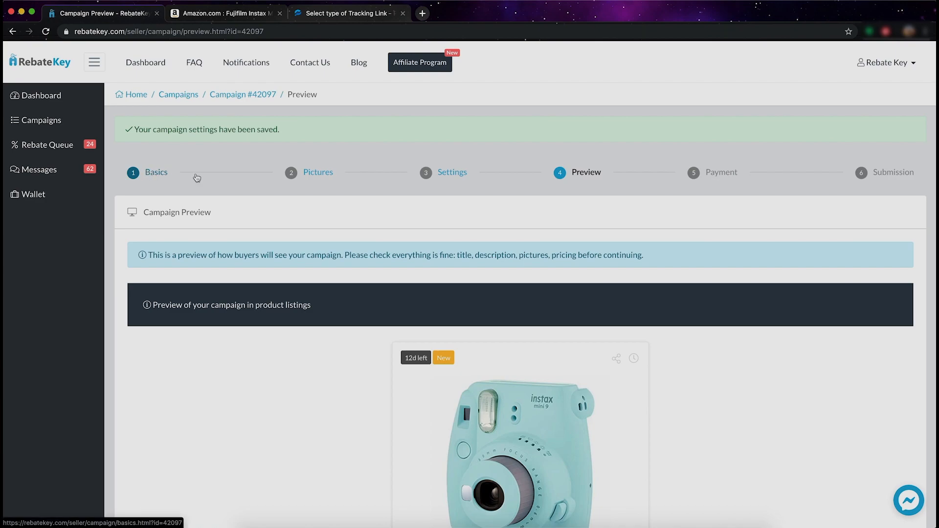
scroll(679, 233, "down", 5)
scroll(681, 234, "down", 5)
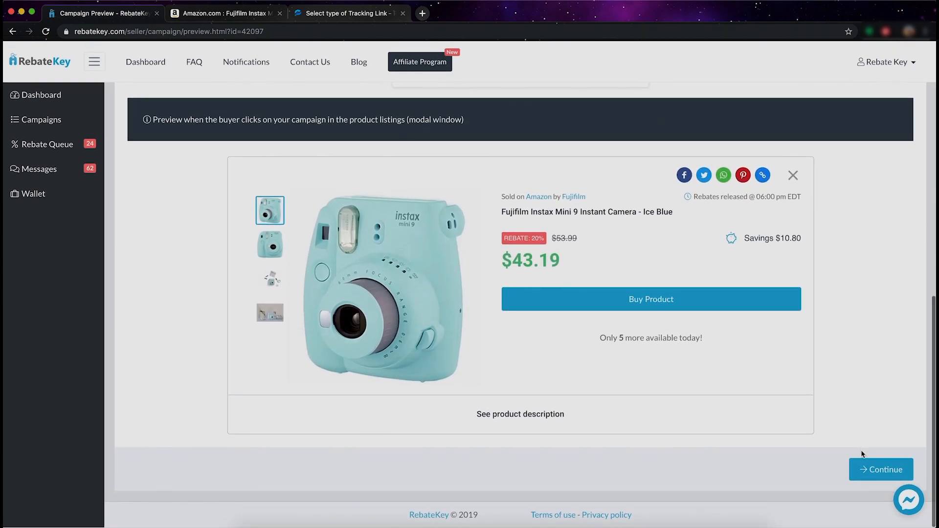
Continue from the campaign preview to the Payment step.
left_click(881, 467)
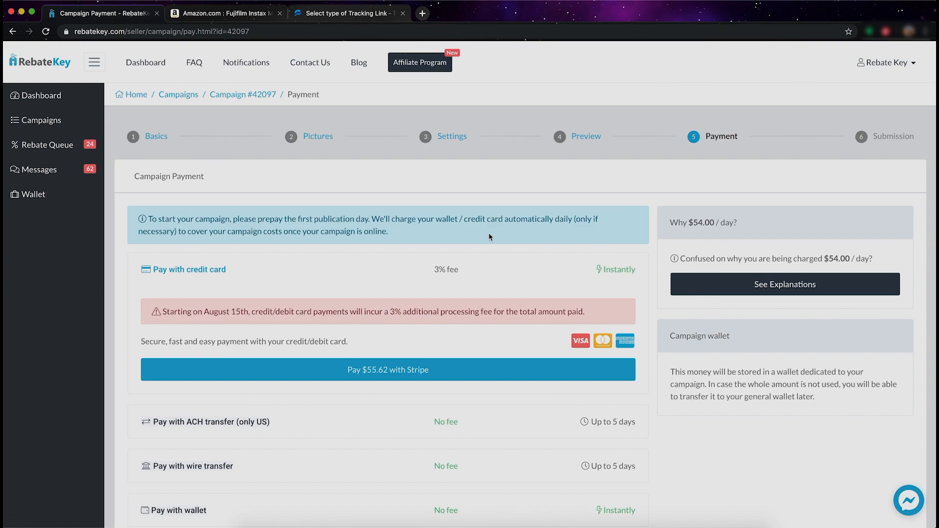
scroll(489, 232, "down", 2)
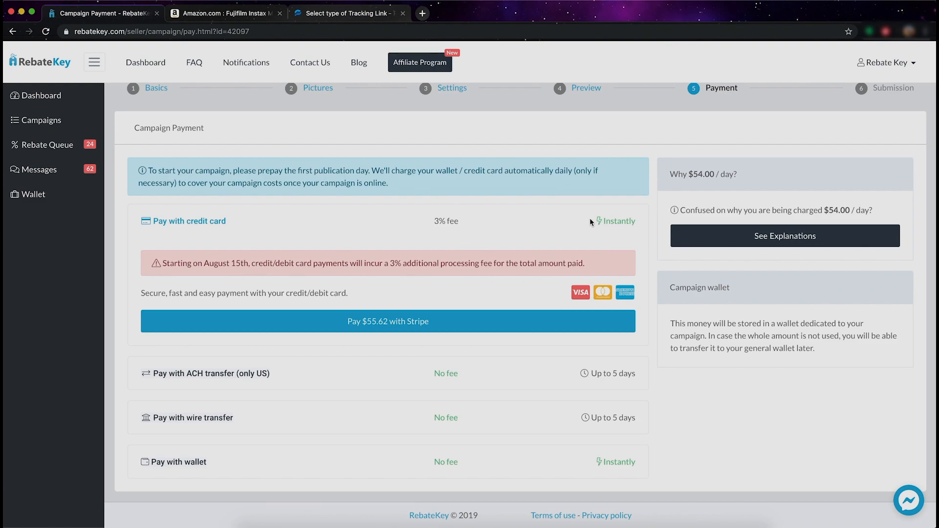
mouse_move(607, 422)
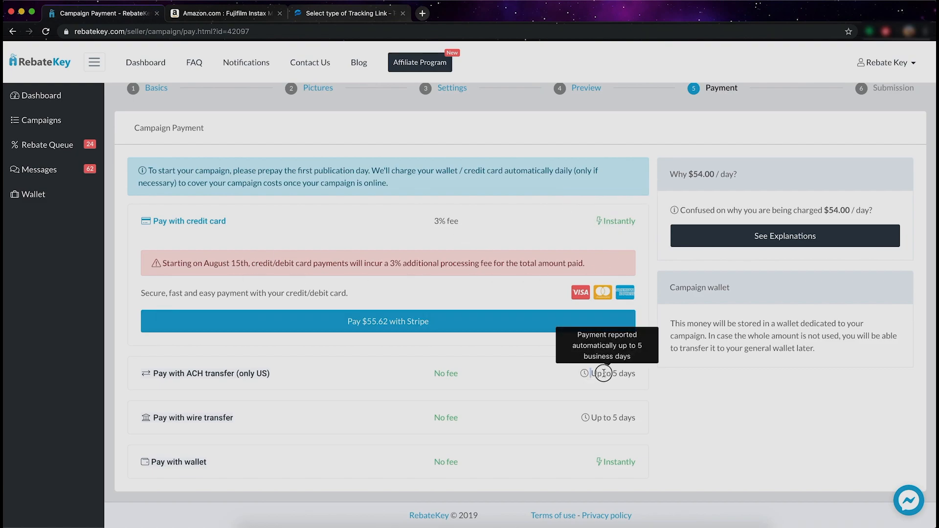
Check the ACH and wire transfer timings, then pay the $54.00 from the wallet.
left_click_drag(589, 374, 638, 375)
left_click_drag(637, 419, 591, 418)
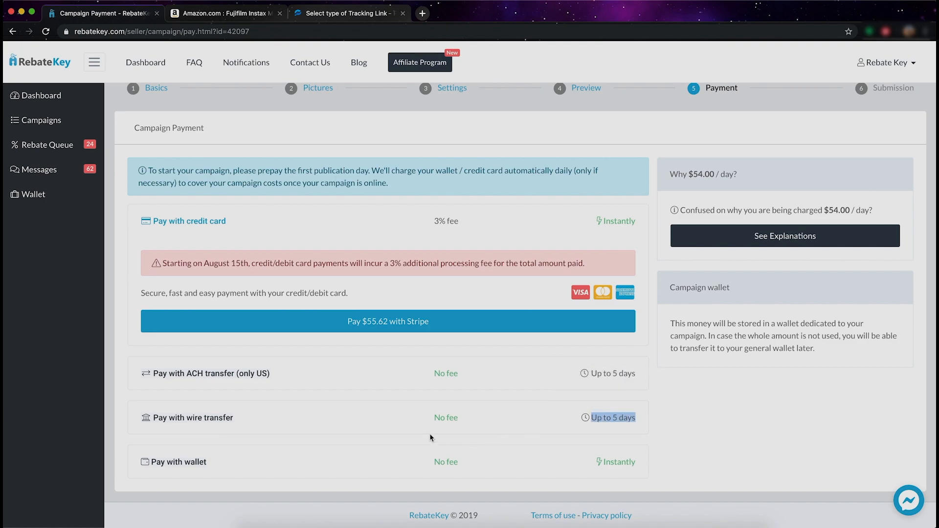
left_click(196, 464)
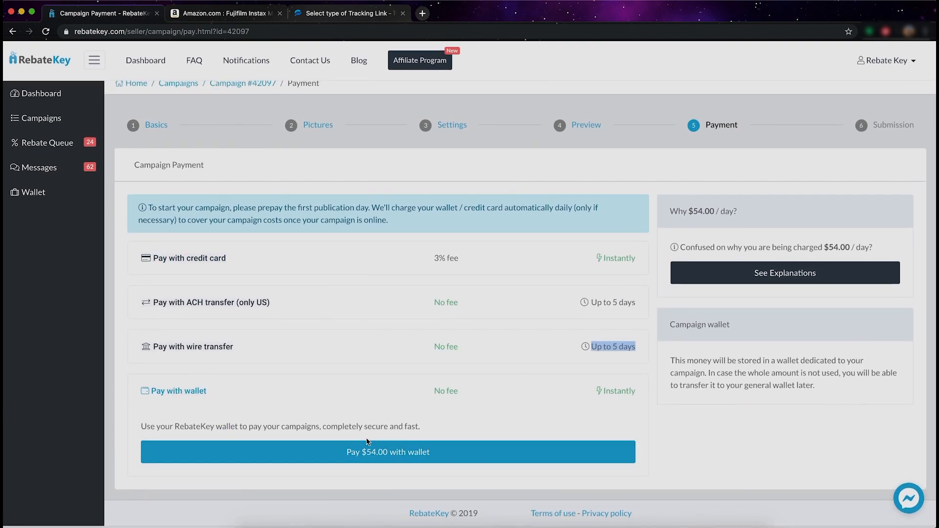
left_click(401, 456)
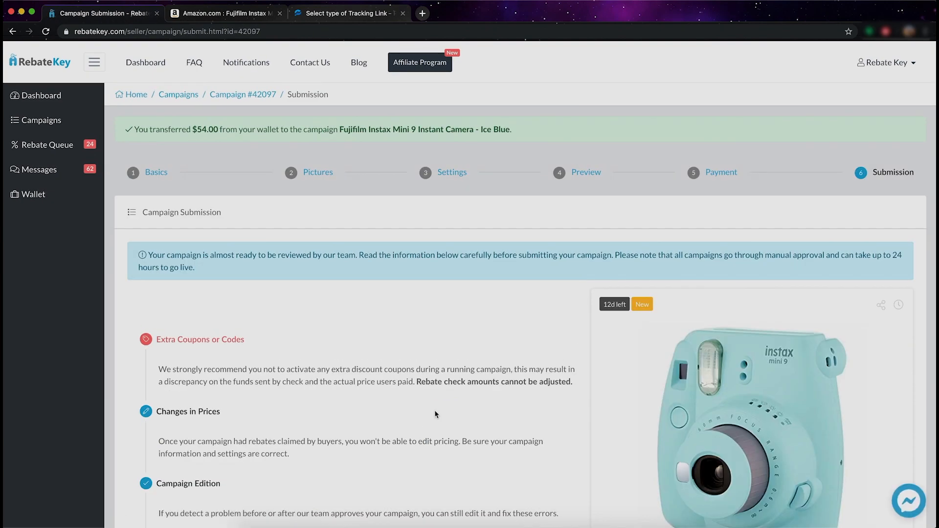
scroll(435, 410, "down", 5)
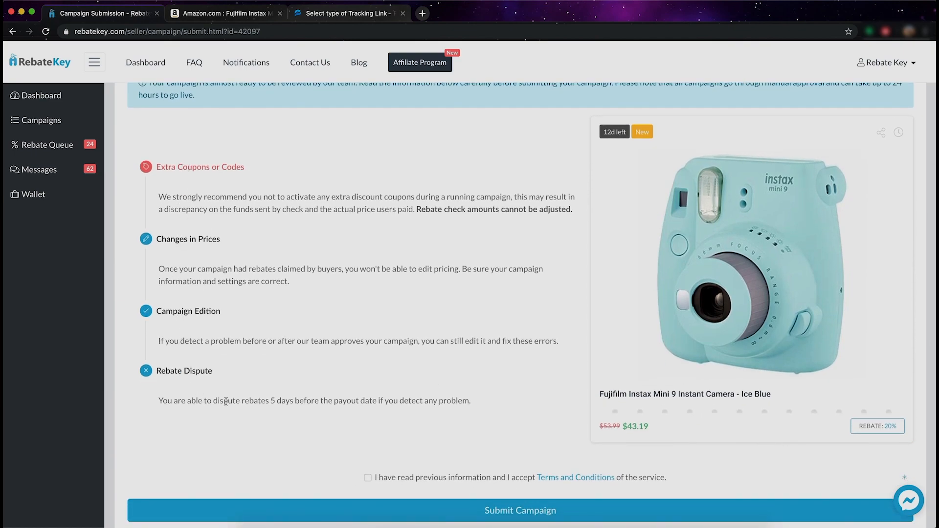
scroll(373, 418, "down", 2)
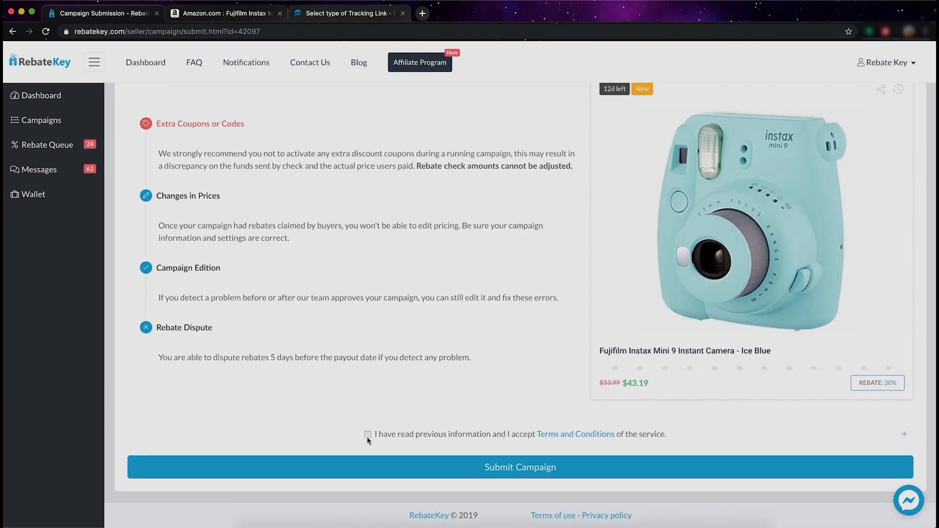
Accept the terms and conditions and submit campaign 42097 for approval.
left_click(366, 435)
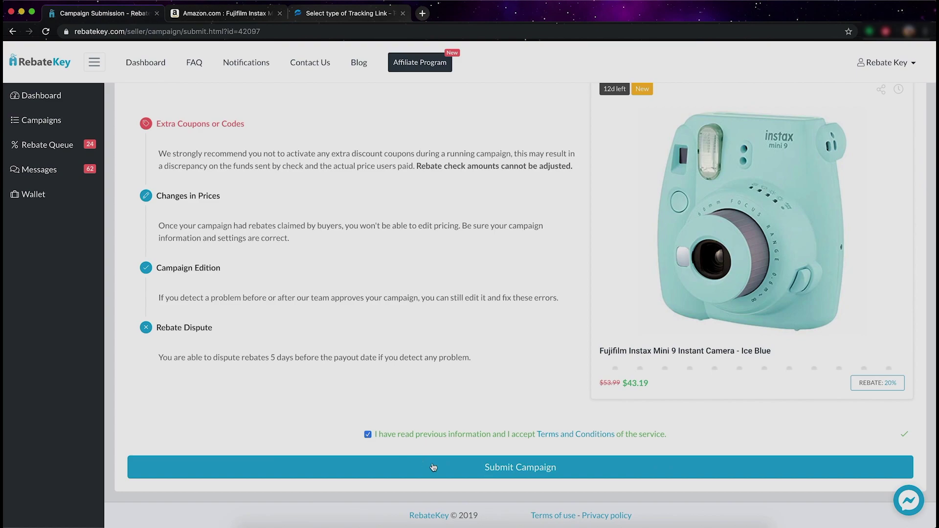
left_click(466, 476)
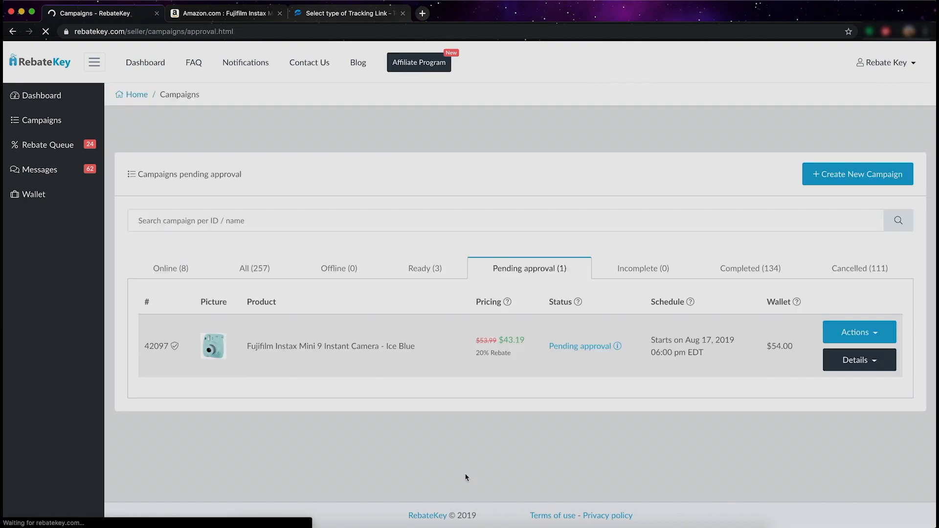